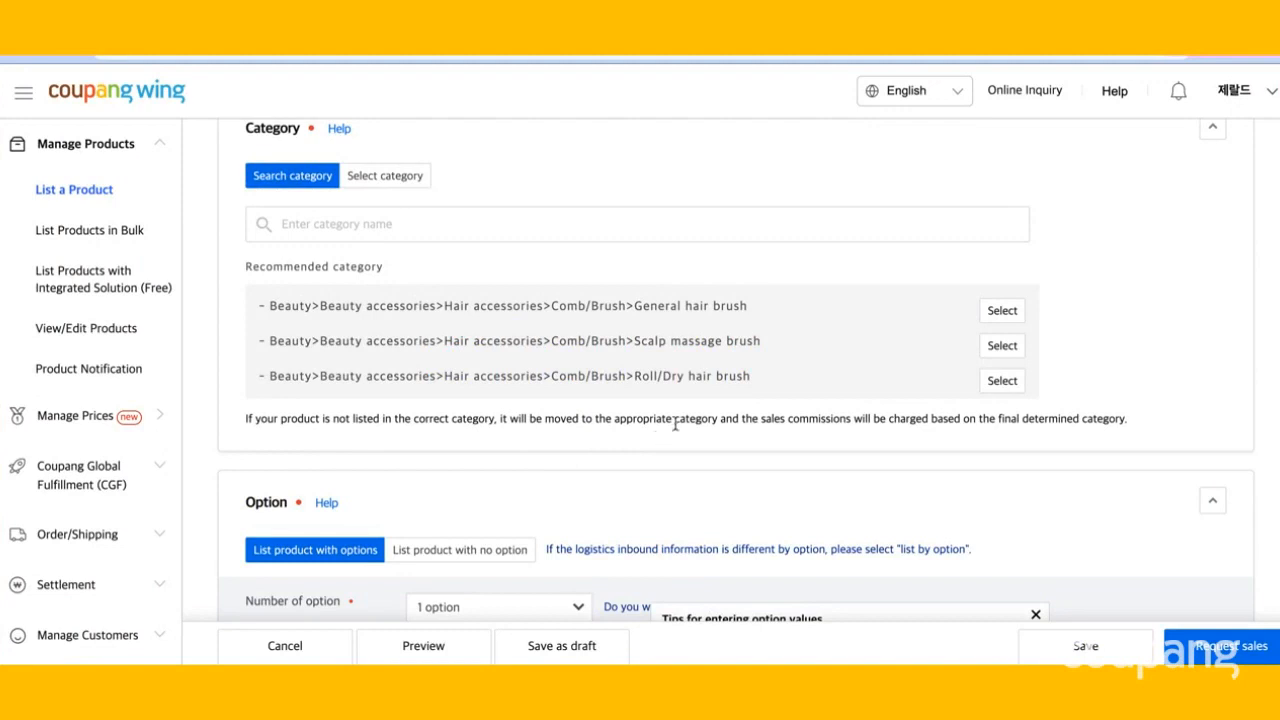
# Step: Assign the product to the recommended category Beauty>Beauty accessories>Hair accessories>Comb/Brush>General hair brush
pyautogui.click(1000, 312)
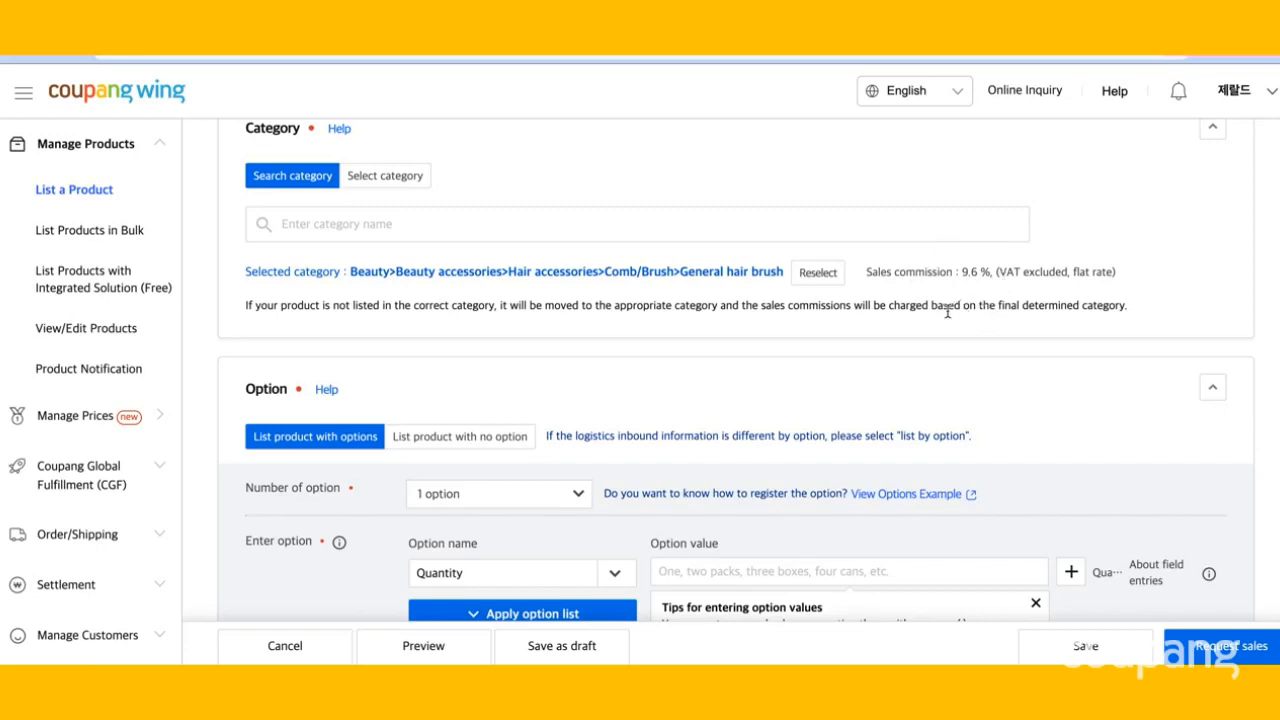
pyautogui.scroll(-1, 947, 311)
pyautogui.scroll(-2, 947, 311)
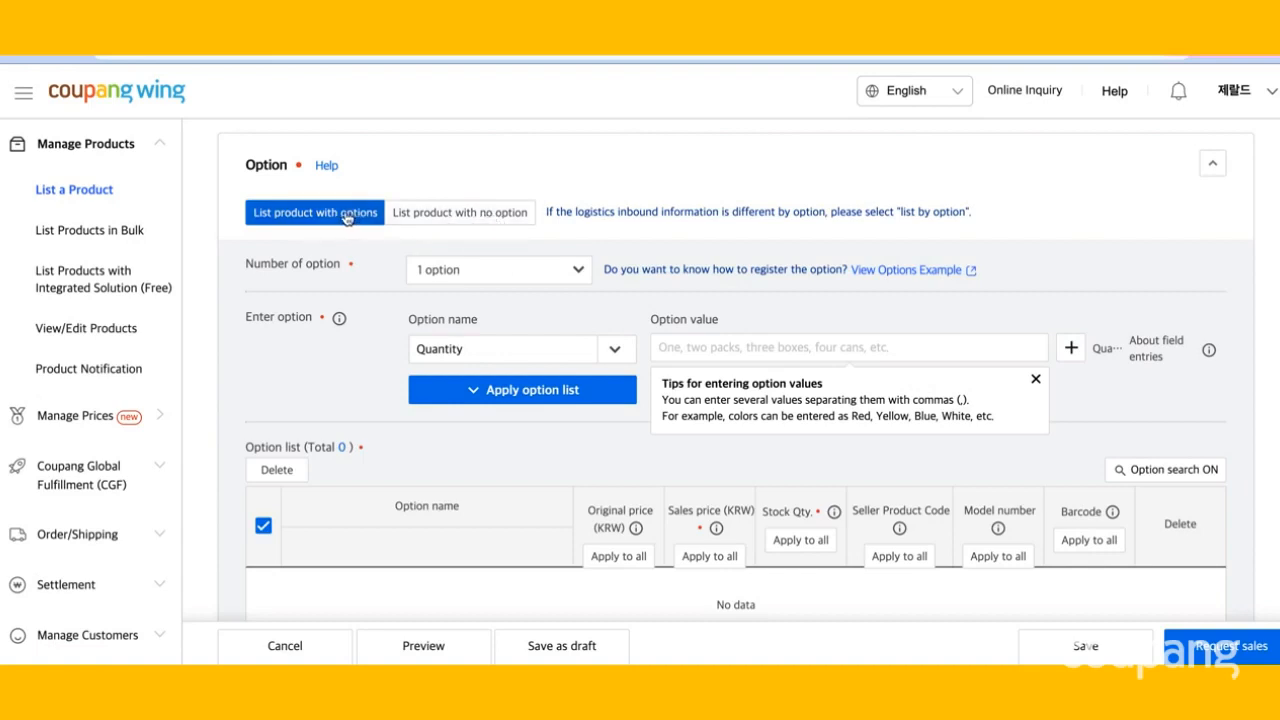
# Step: Keep the number of options at 1 option and replace the option name with color
pyautogui.click(458, 280)
pyautogui.click(458, 280)
pyautogui.scroll(-1, 466, 320)
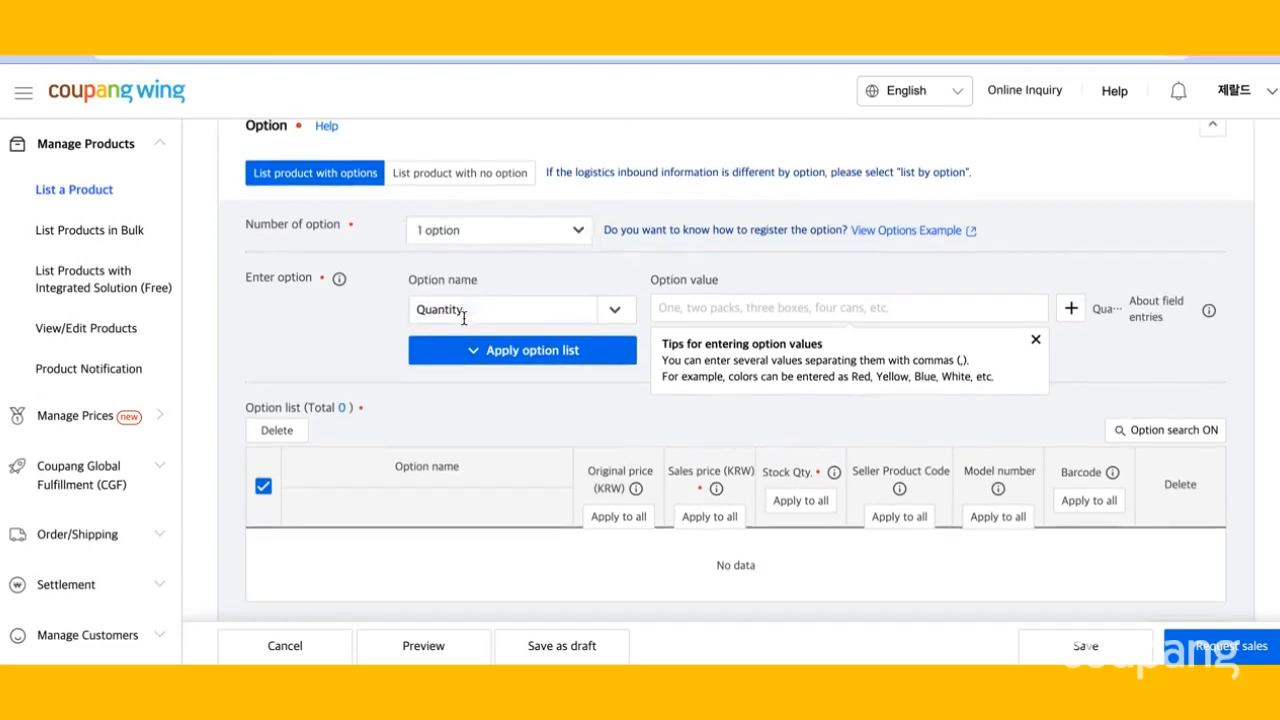
pyautogui.click(479, 316)
pyautogui.press('BackSpace')
pyautogui.press('BackSpace')
pyautogui.press('BackSpace')
pyautogui.press('BackSpace')
pyautogui.press('BackSpace')
pyautogui.press('BackSpace')
pyautogui.press('BackSpace')
pyautogui.press('BackSpace')
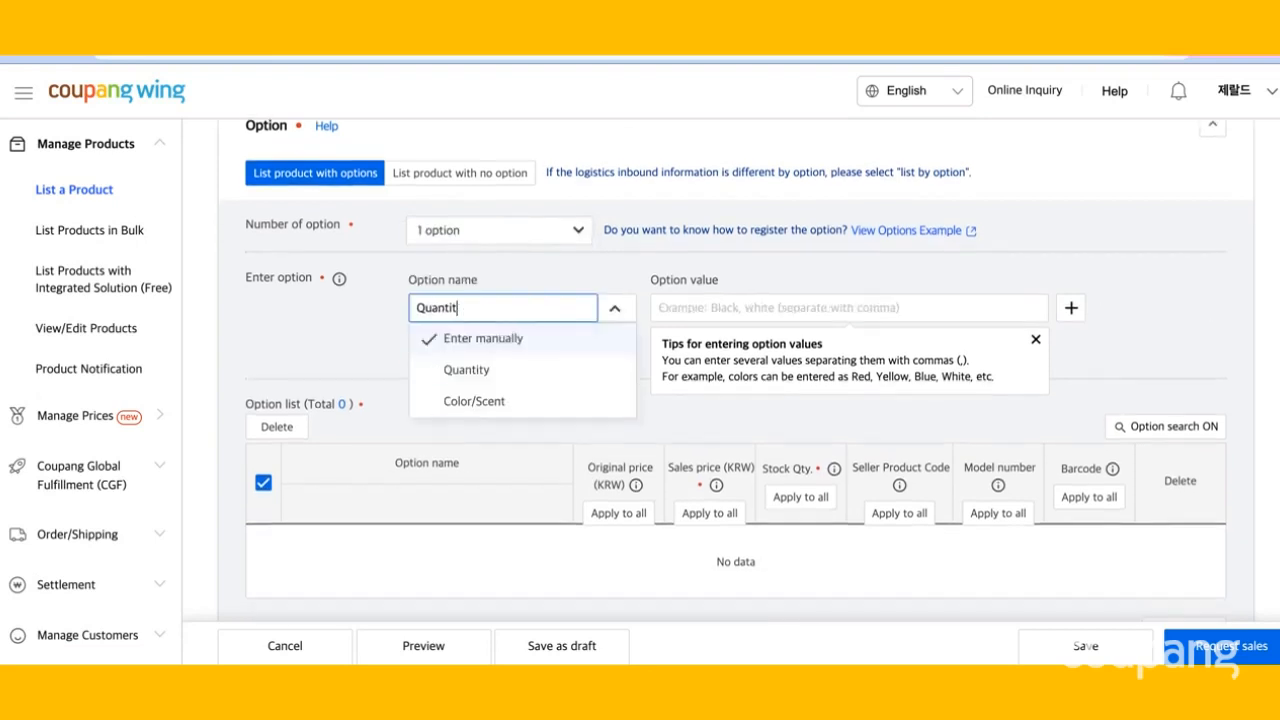
pyautogui.write('color')
# Step: Enter green and white as the color option values and apply them to the option list
pyautogui.click(679, 309)
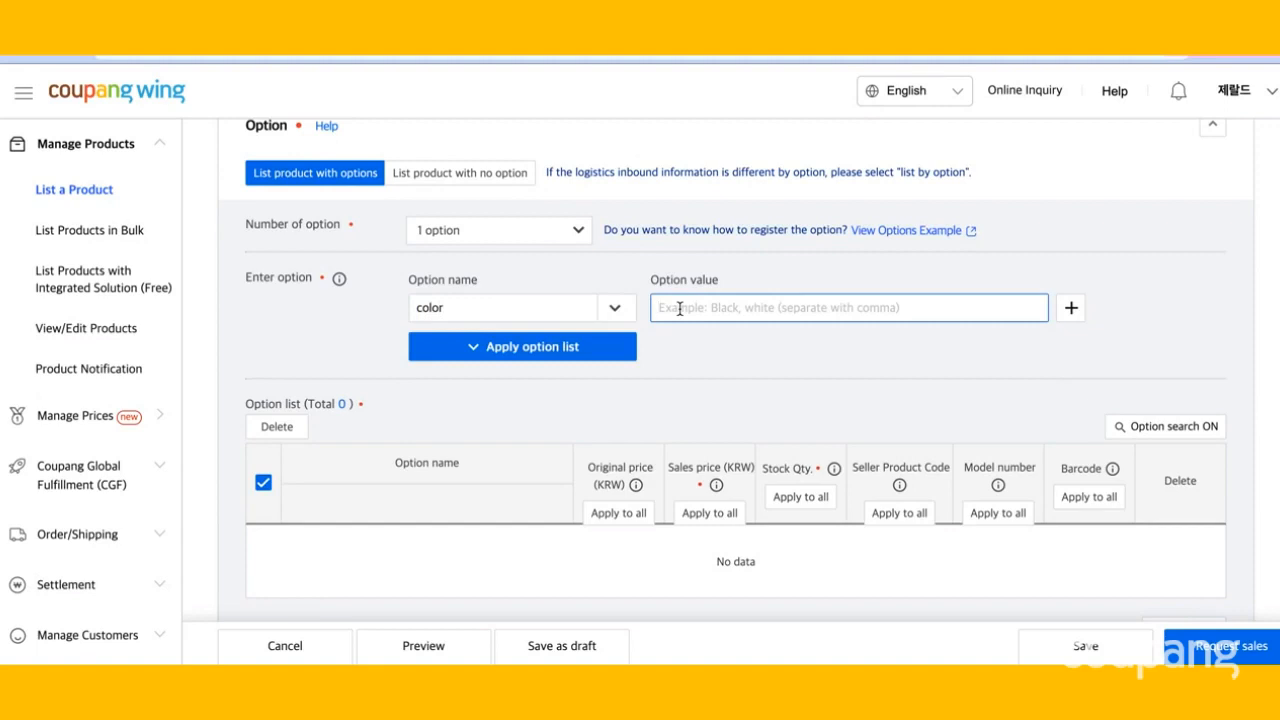
pyautogui.write('gree')
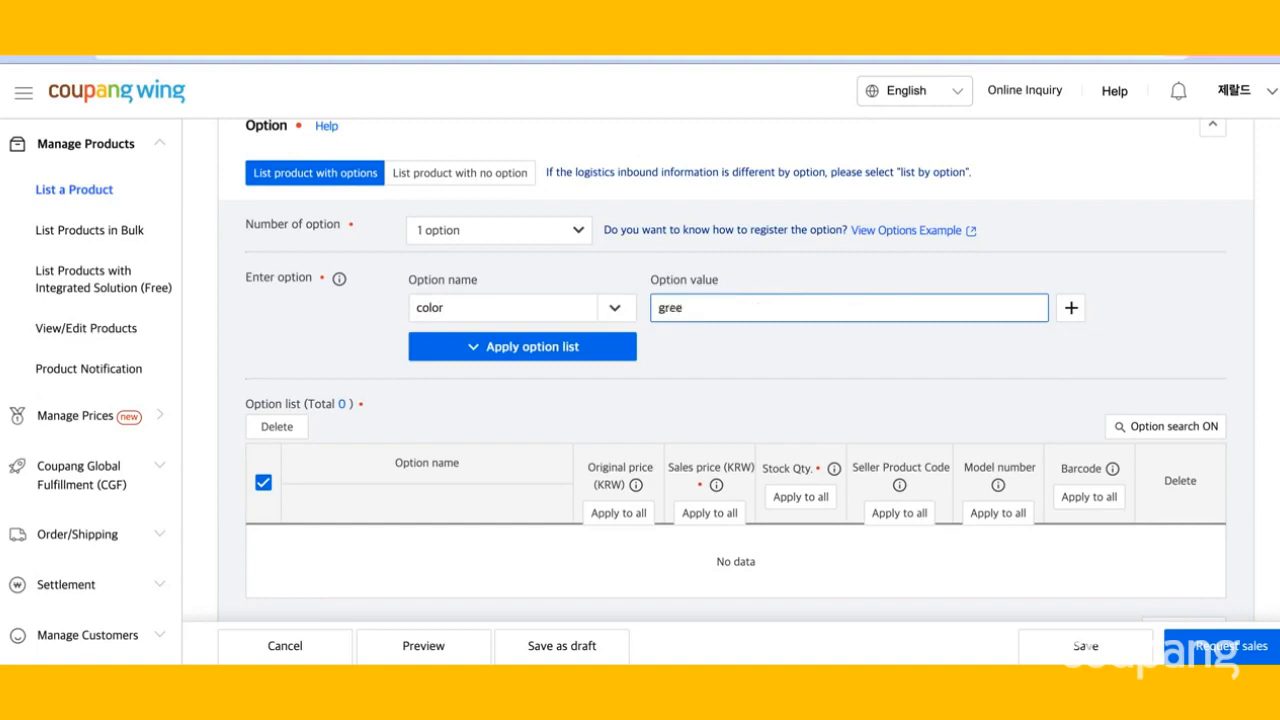
pyautogui.write('n, white')
pyautogui.click(573, 341)
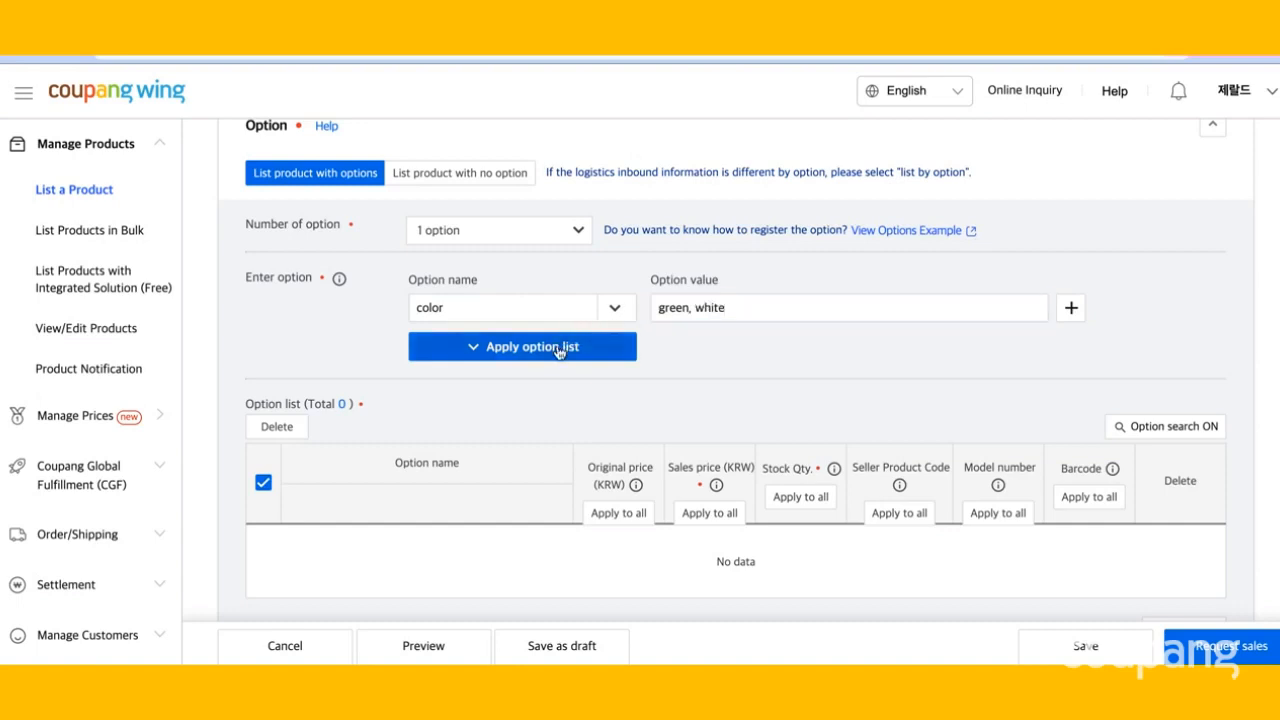
# Step: Give the green option a sales price of 10,000 KRW and a stock quantity of 20
pyautogui.scroll(-2, 588, 421)
pyautogui.scroll(-1, 588, 421)
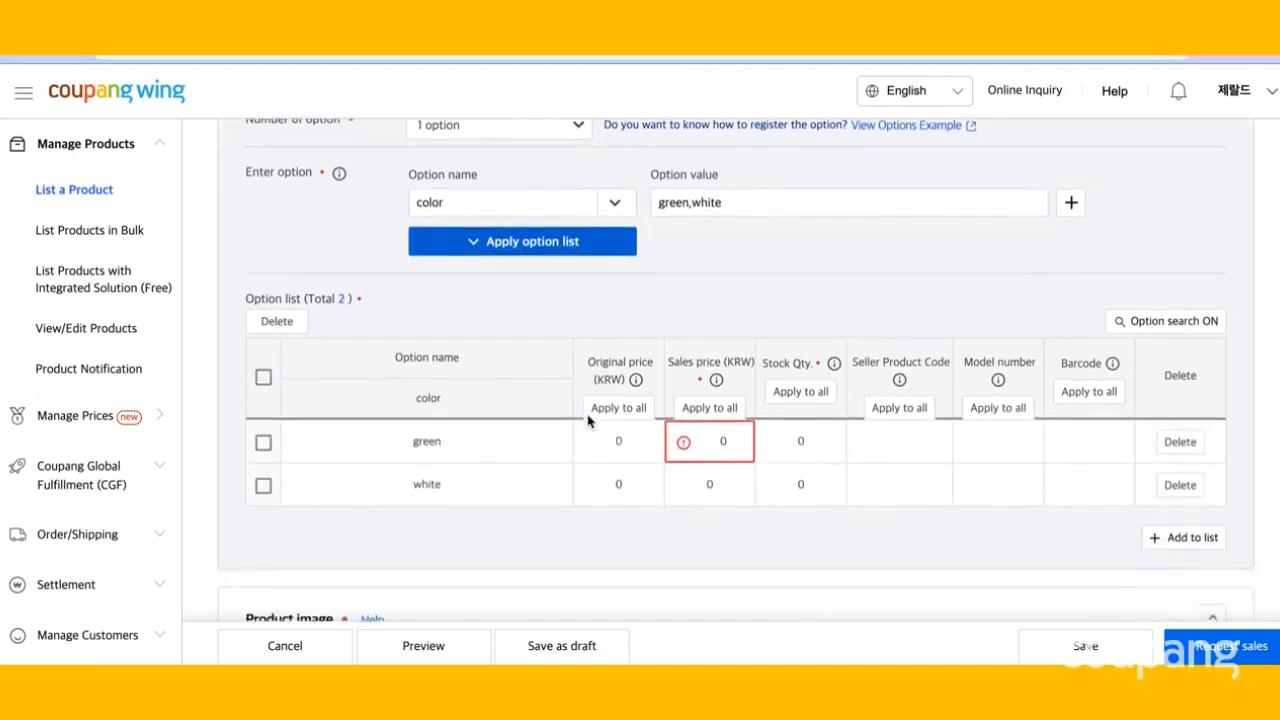
pyautogui.moveTo(681, 436)
pyautogui.click(725, 445)
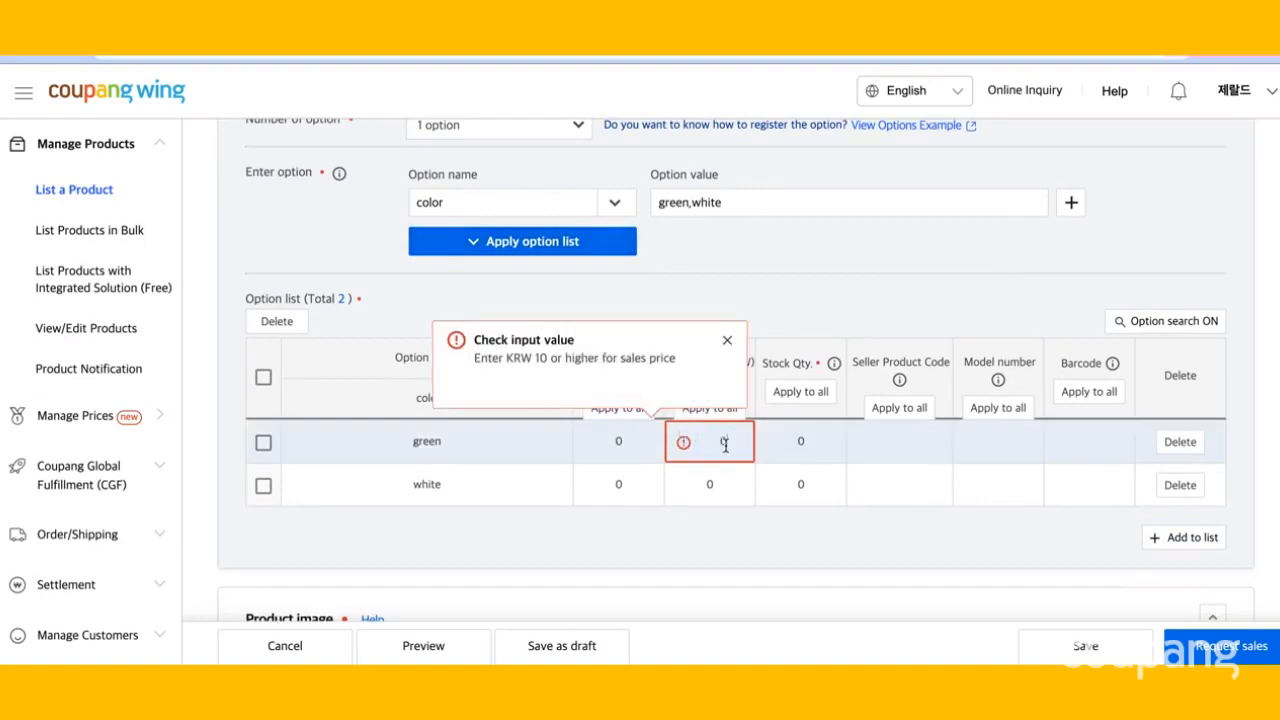
pyautogui.write('100000')
pyautogui.click(823, 442)
pyautogui.press('BackSpace')
pyautogui.write('20')
# Step: Give the white option a sales price of 10,000 KRW and a stock quantity of 20
pyautogui.click(746, 483)
pyautogui.press('BackSpace')
pyautogui.write('10,000')
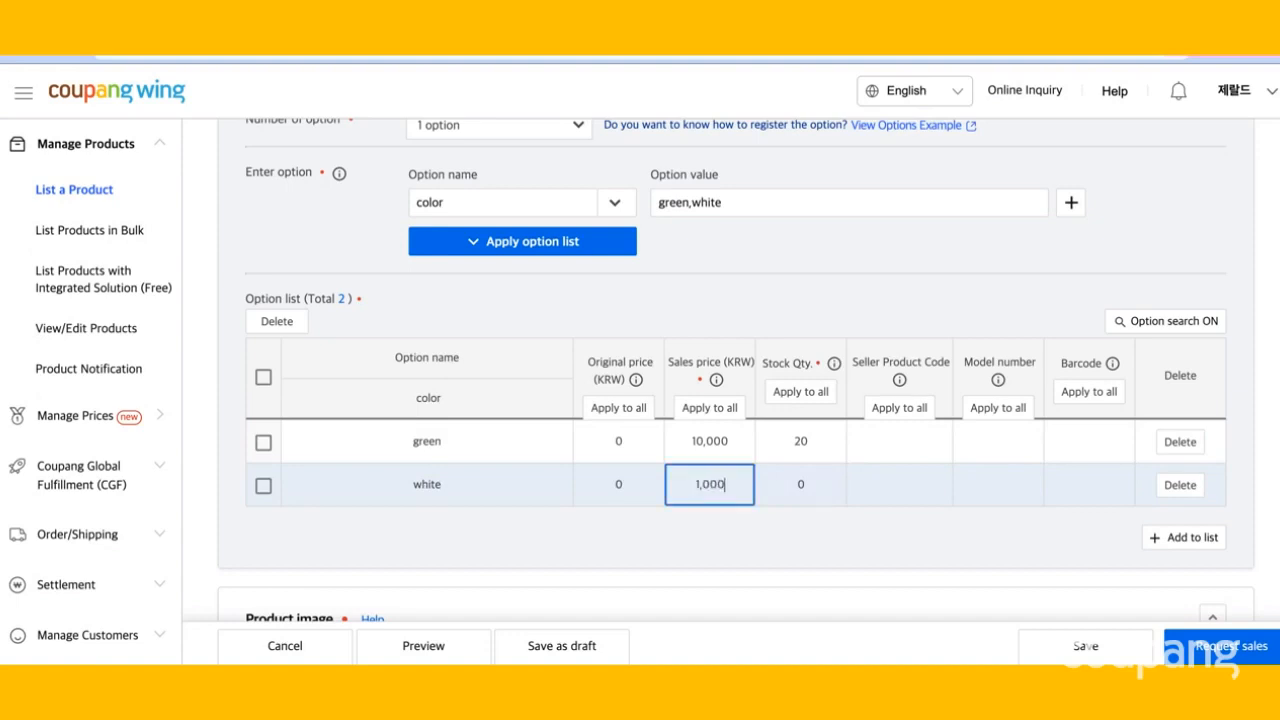
pyautogui.click(800, 478)
pyautogui.press('BackSpace')
pyautogui.write('20')
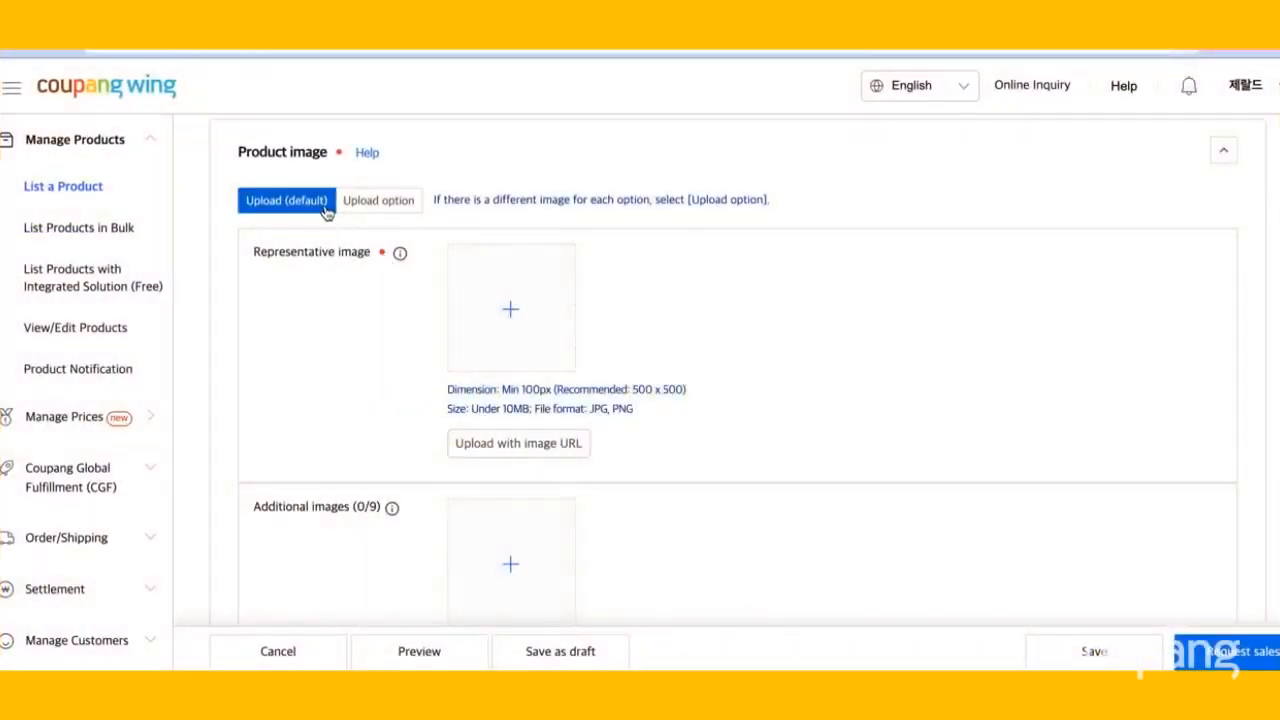
pyautogui.click(368, 205)
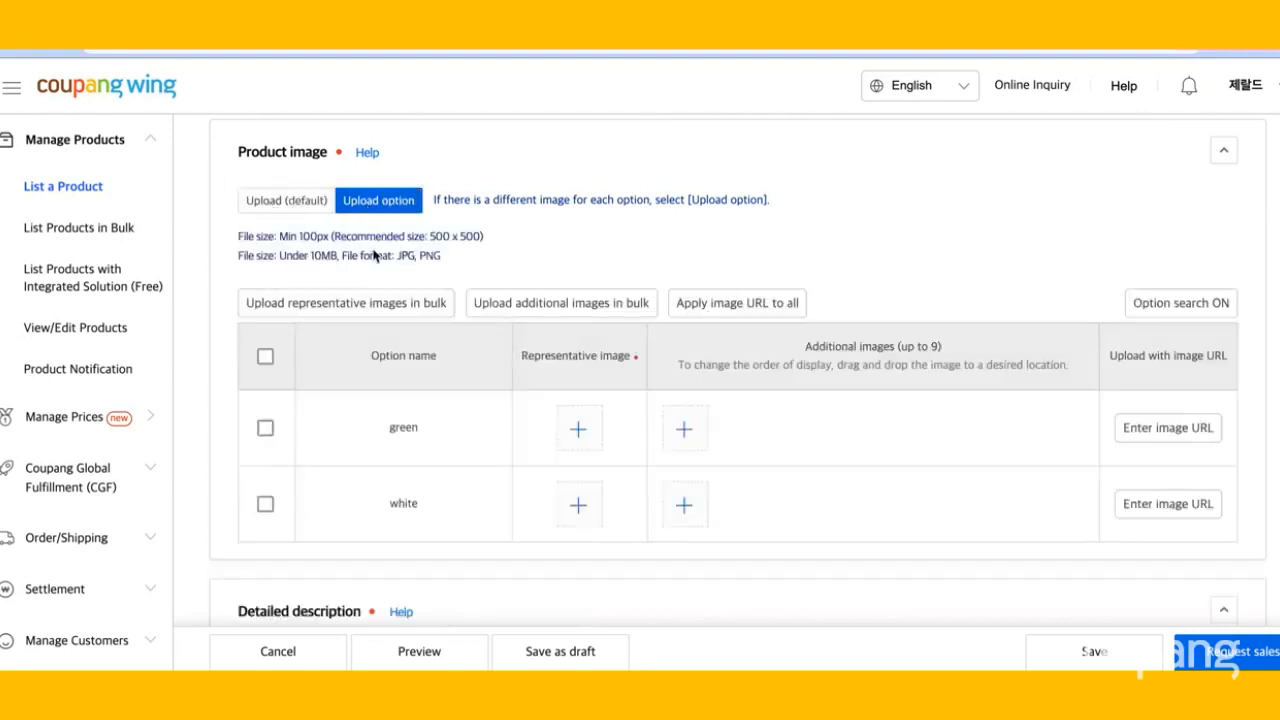
pyautogui.scroll(-1, 374, 256)
pyautogui.scroll(1, 374, 258)
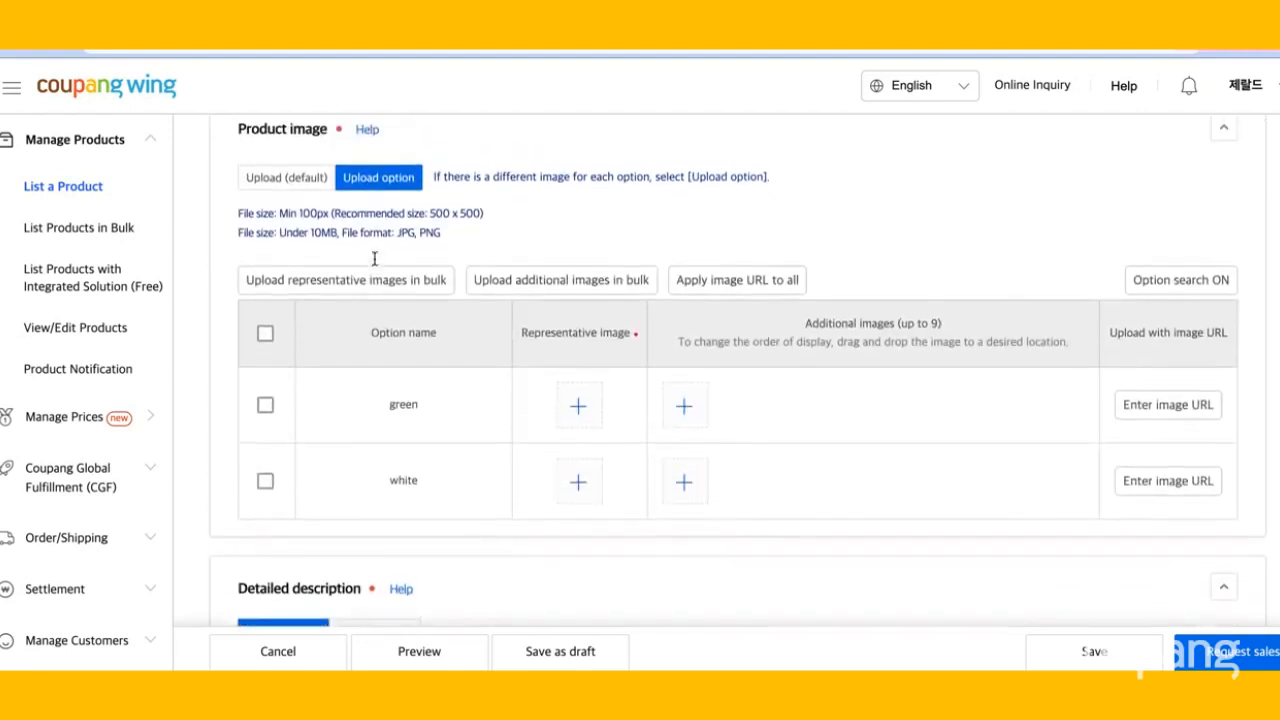
pyautogui.click(304, 185)
# Step: Upload hair brush.jpg from the Documents folder as the product's representative image
pyautogui.moveTo(419, 240)
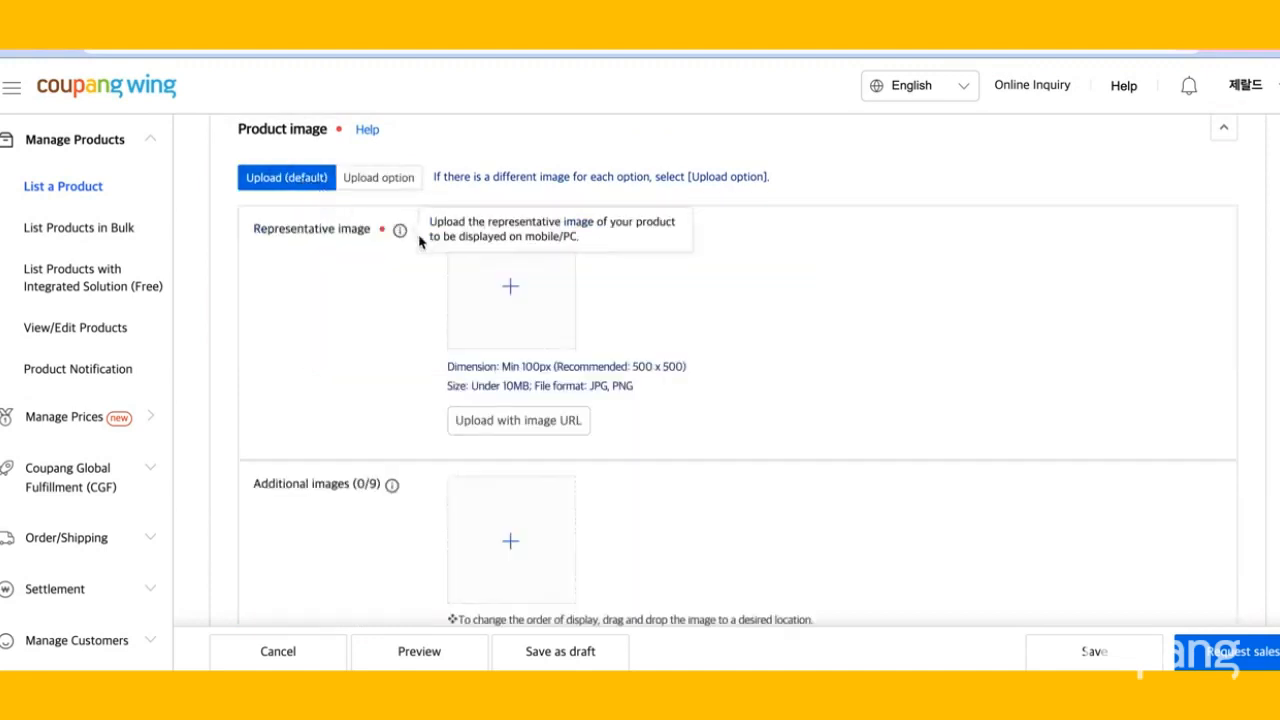
pyautogui.click(519, 300)
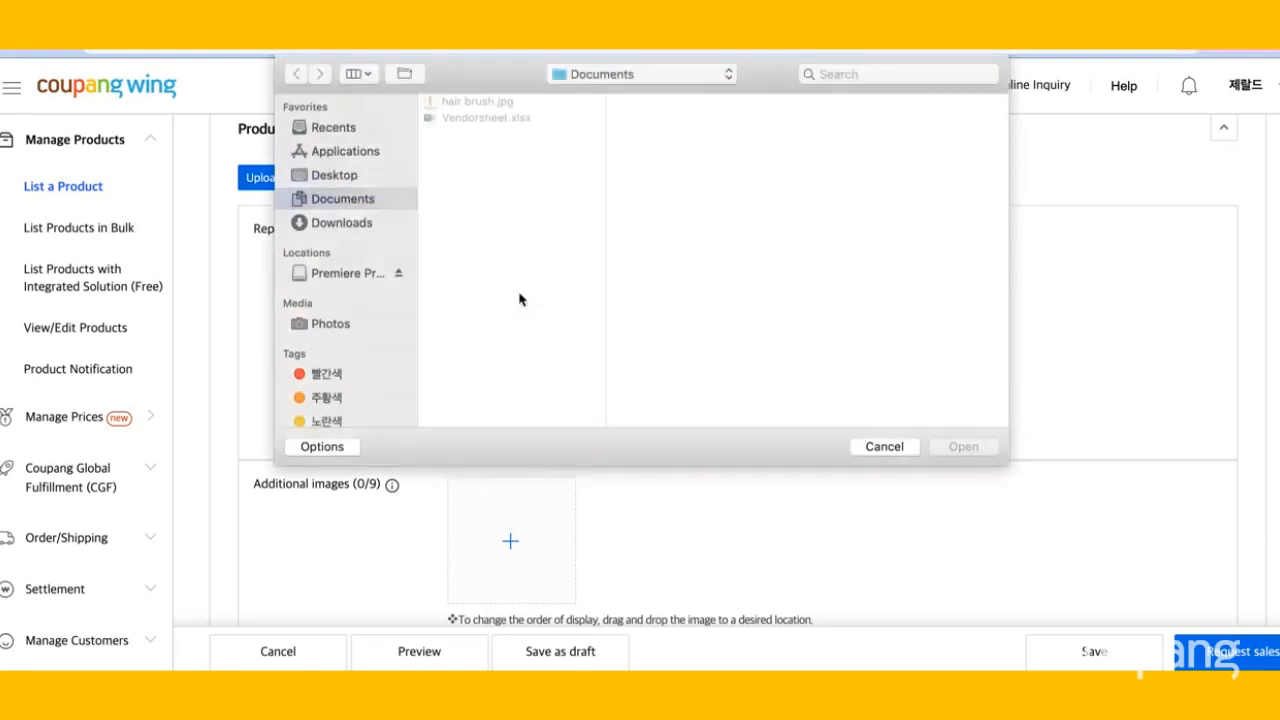
pyautogui.click(460, 104)
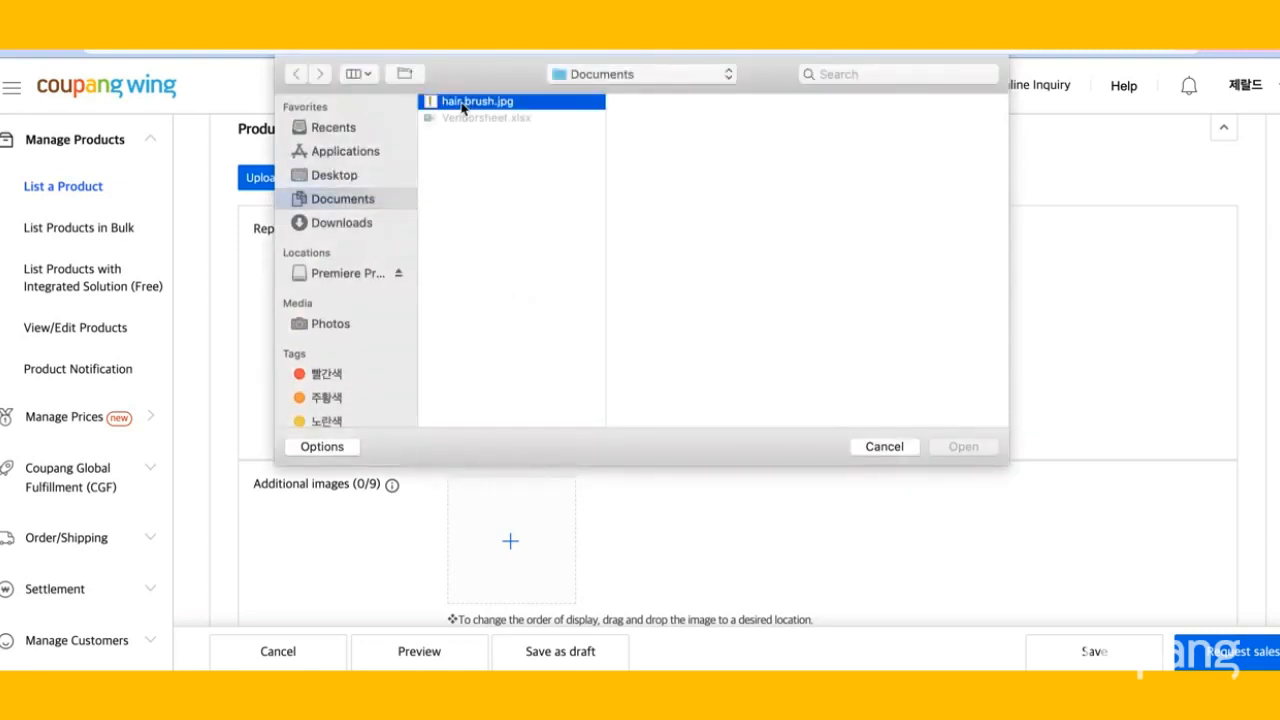
pyautogui.click(963, 447)
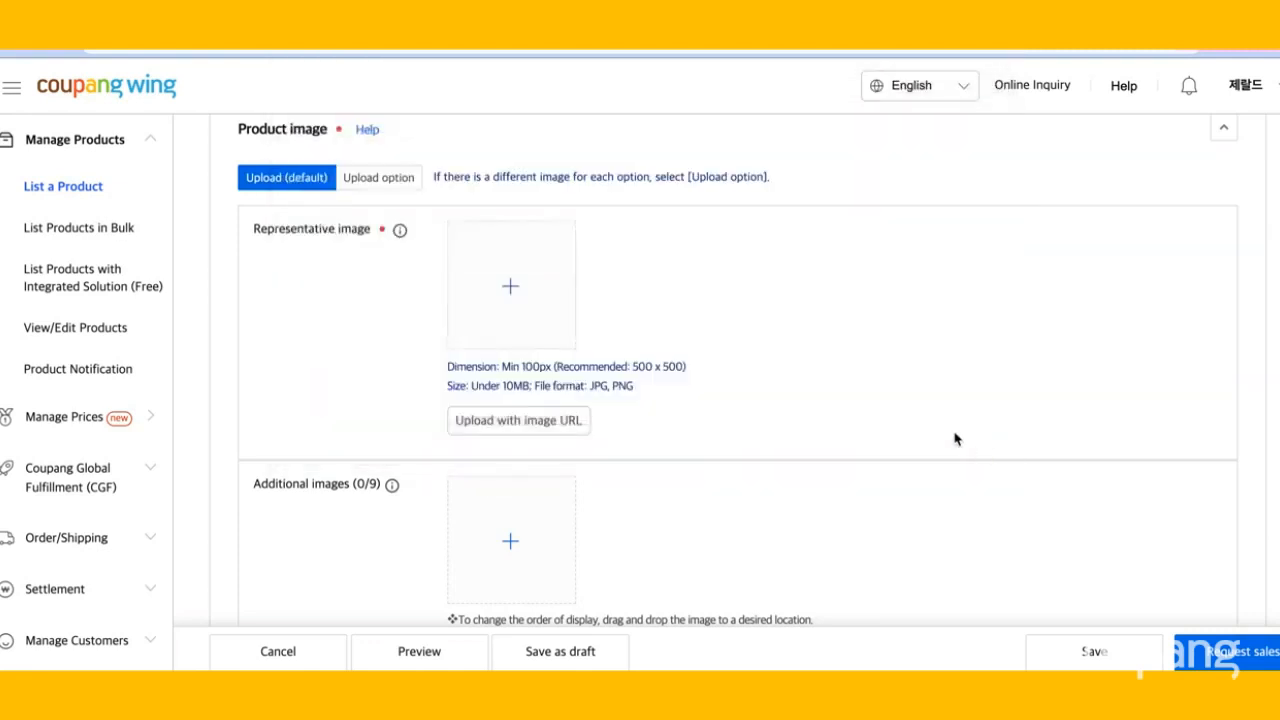
# Step: Set the detailed description to image upload, add the green hair brush picture from Photos and save it
pyautogui.scroll(-1, 895, 401)
pyautogui.scroll(-5, 896, 400)
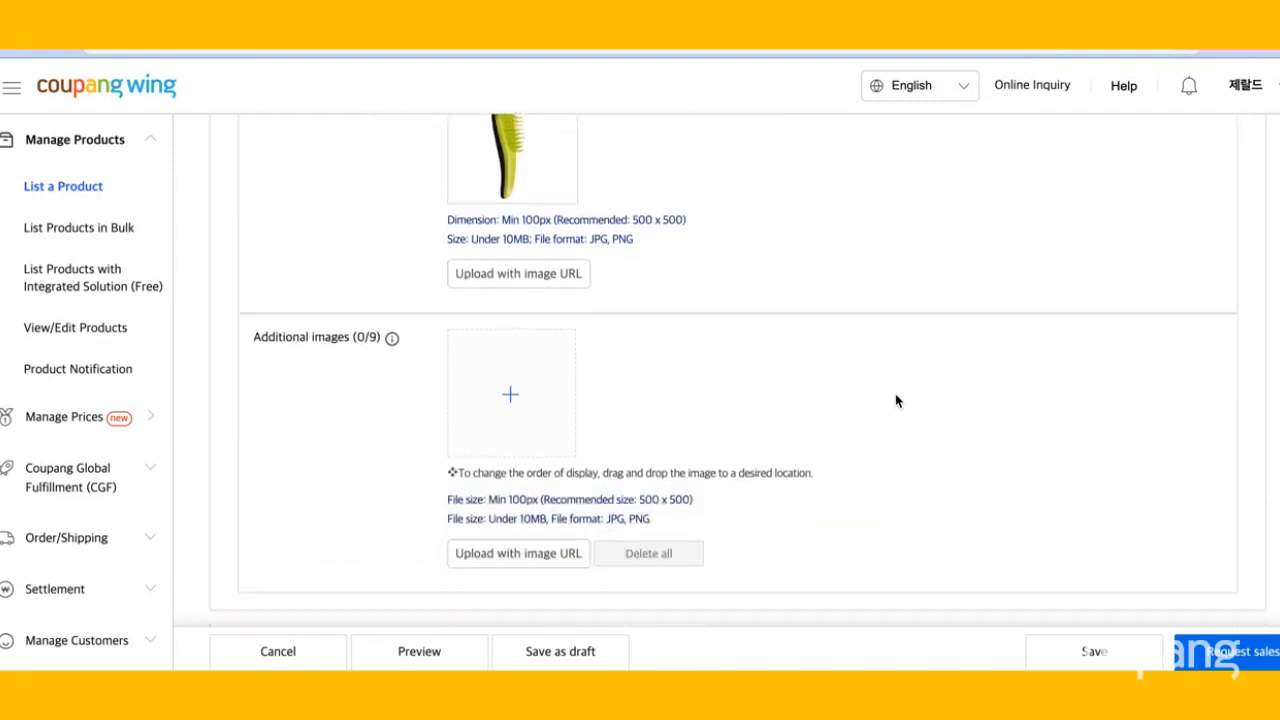
pyautogui.scroll(-3, 895, 401)
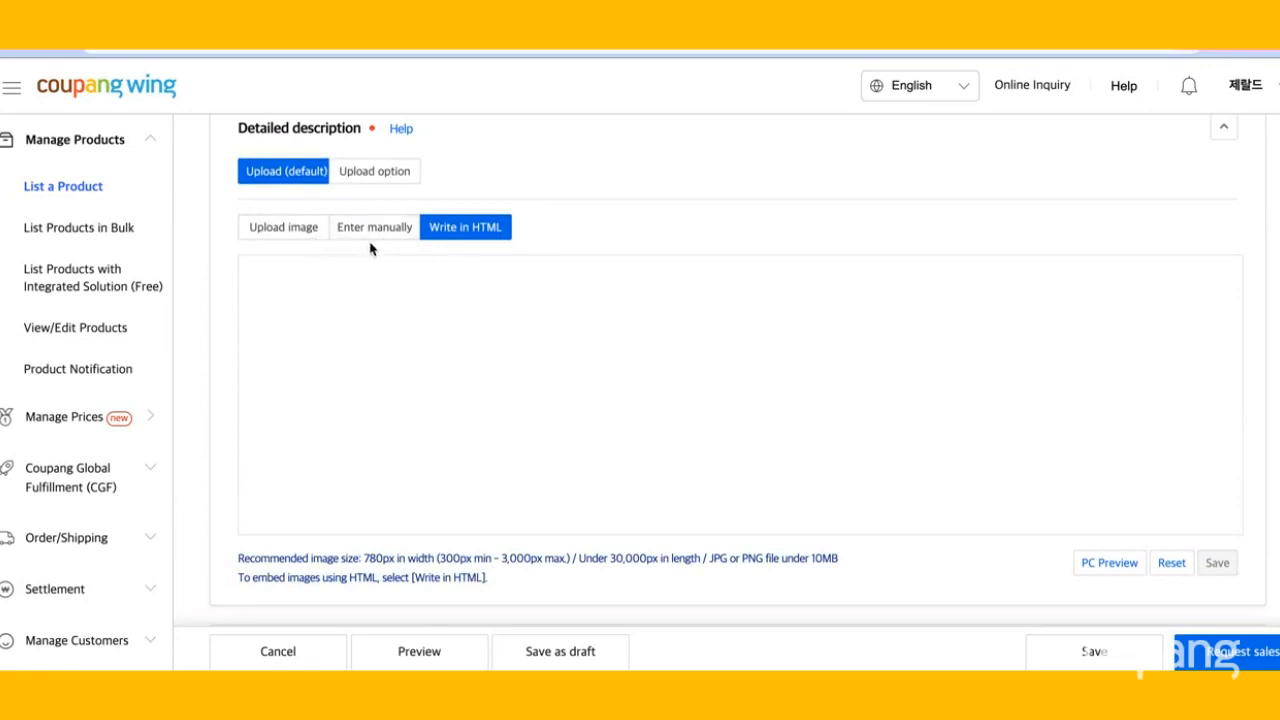
pyautogui.click(307, 230)
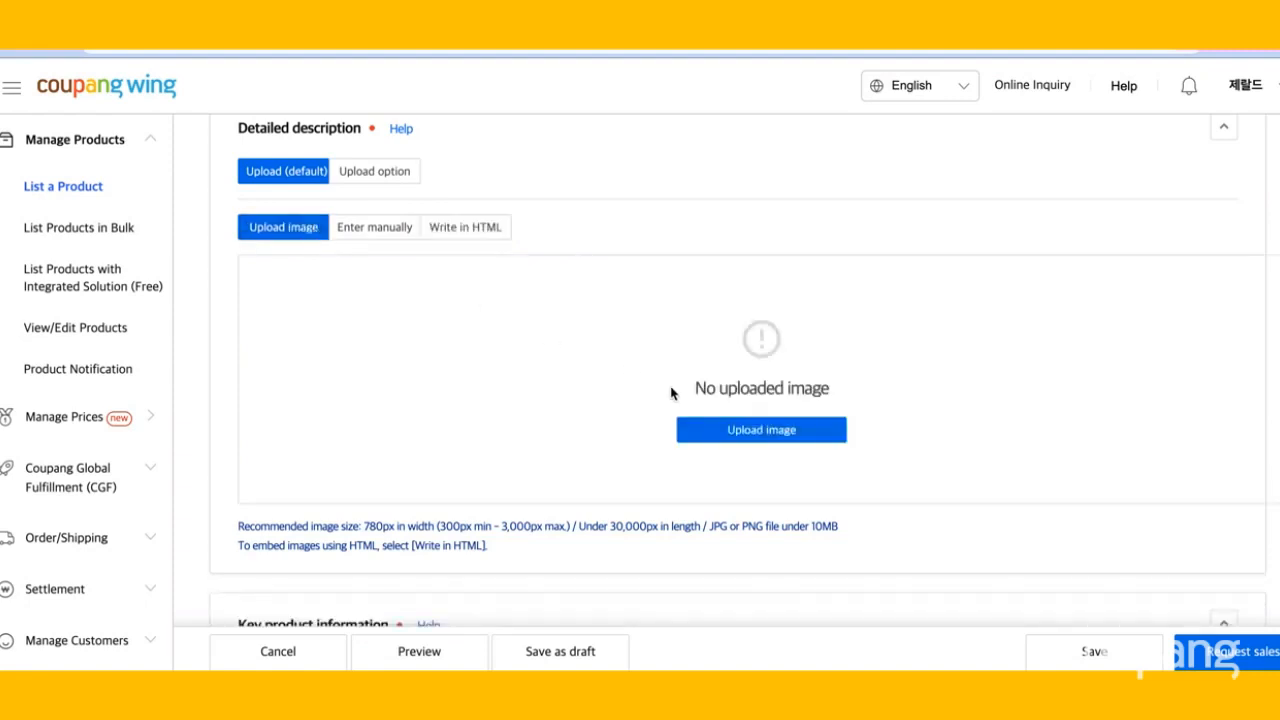
pyautogui.click(714, 430)
pyautogui.click(714, 431)
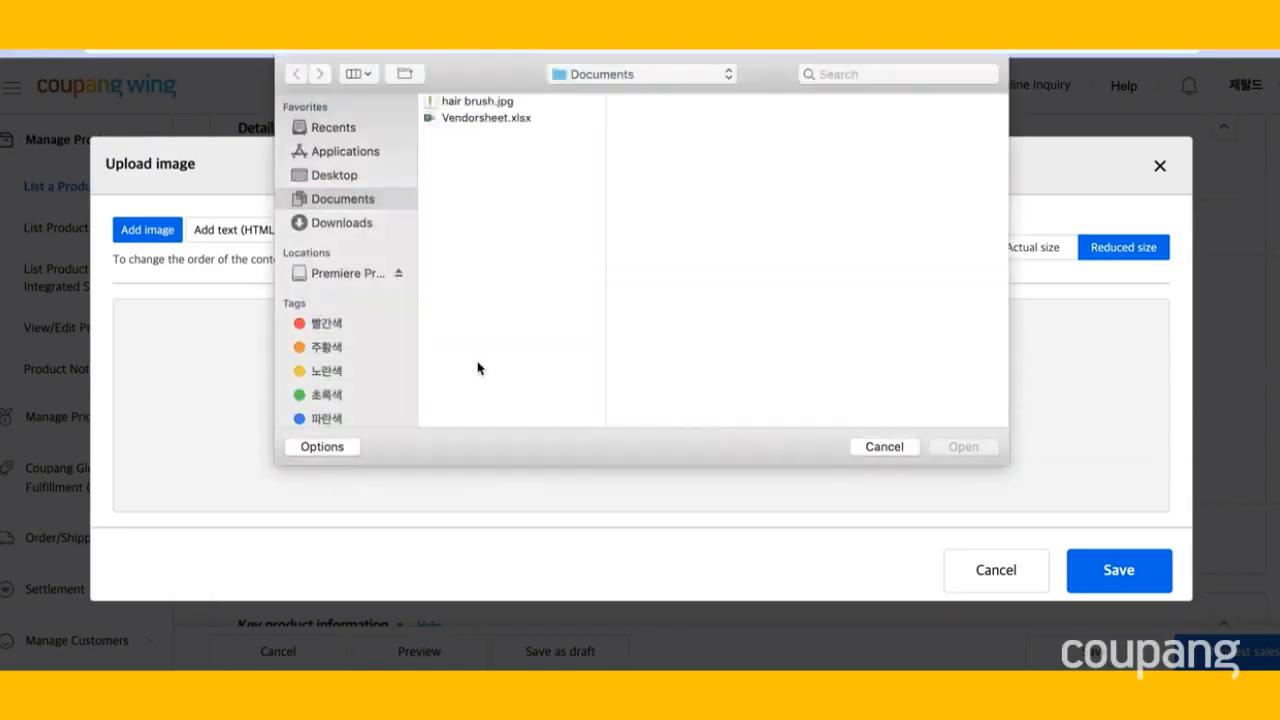
pyautogui.scroll(-5, 351, 246)
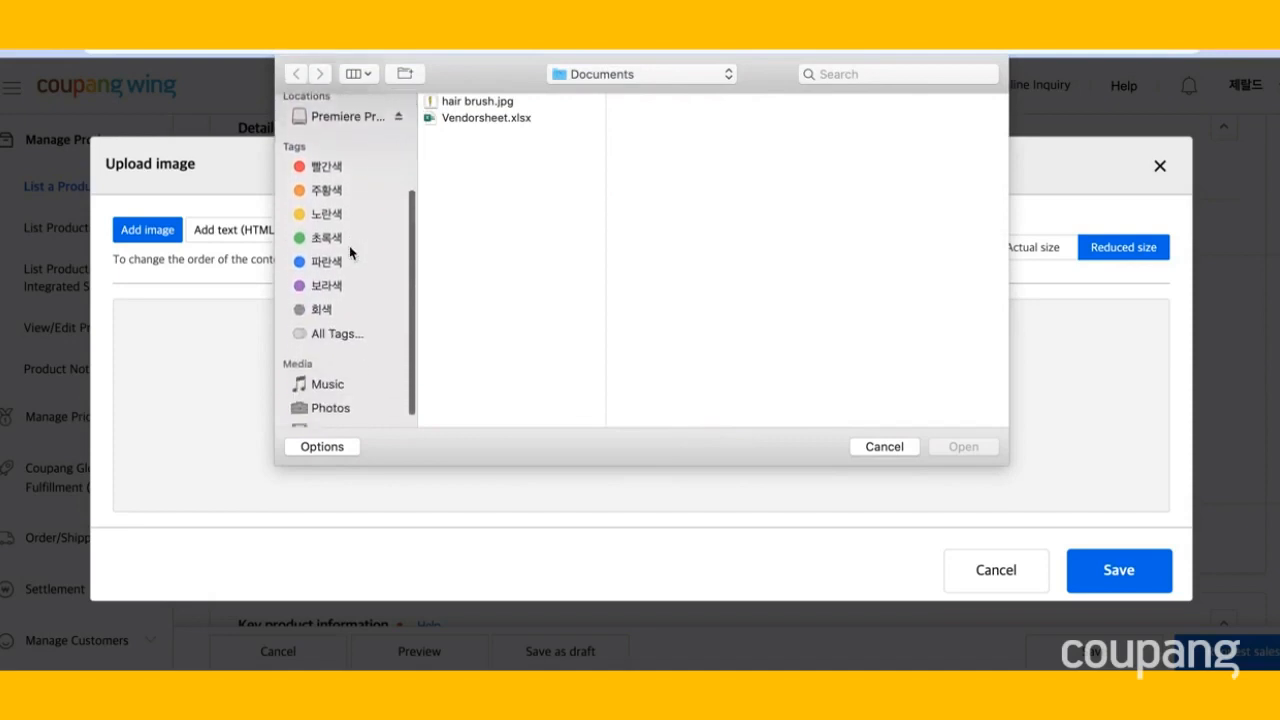
pyautogui.click(322, 407)
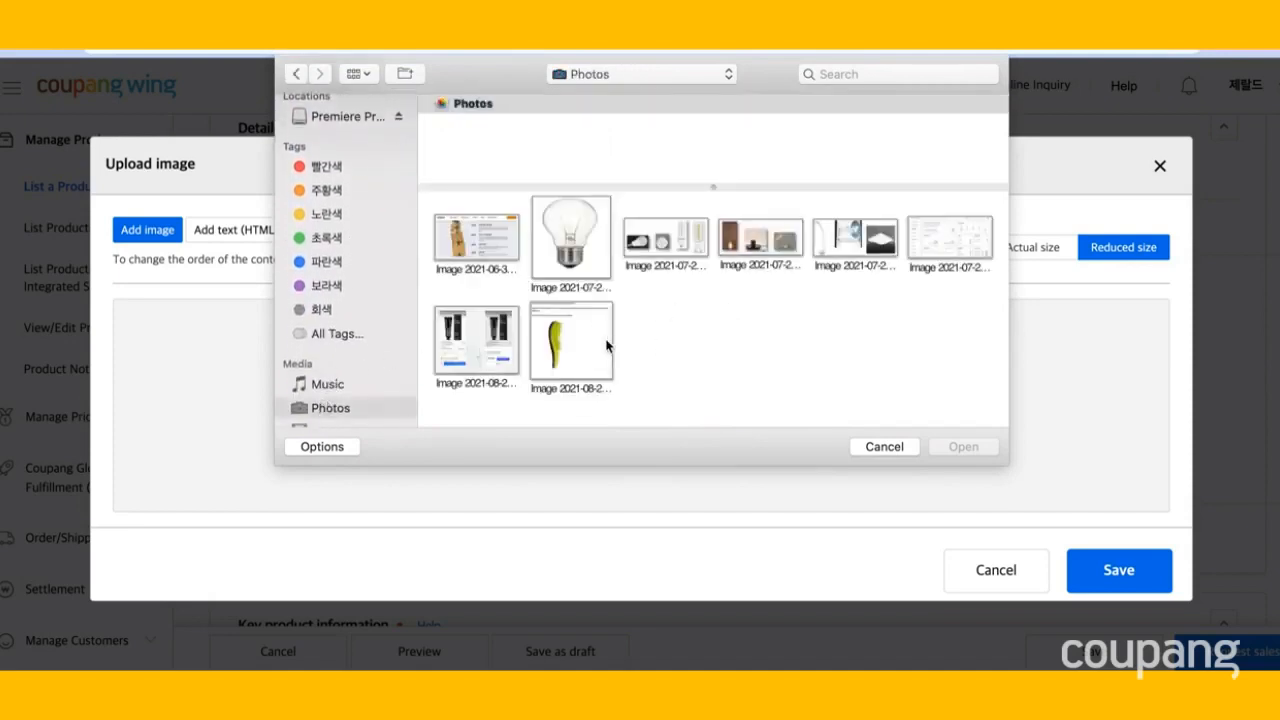
pyautogui.click(608, 345)
pyautogui.click(963, 447)
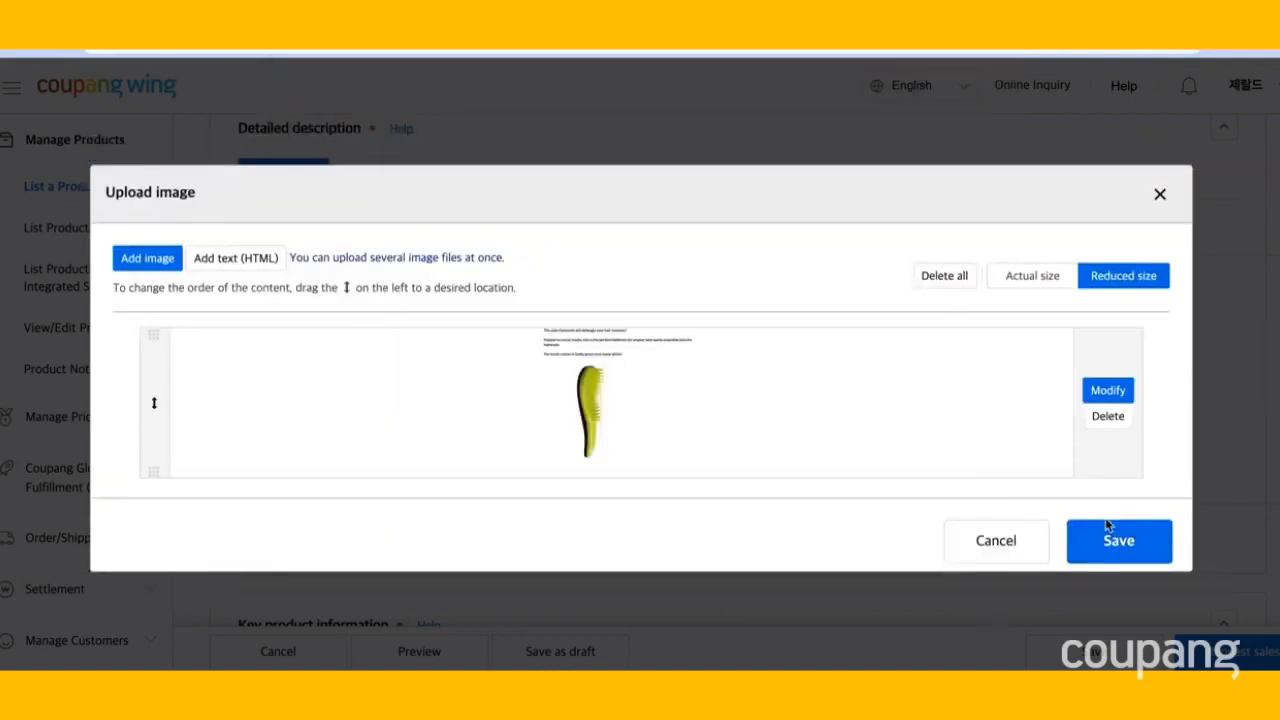
pyautogui.click(1107, 537)
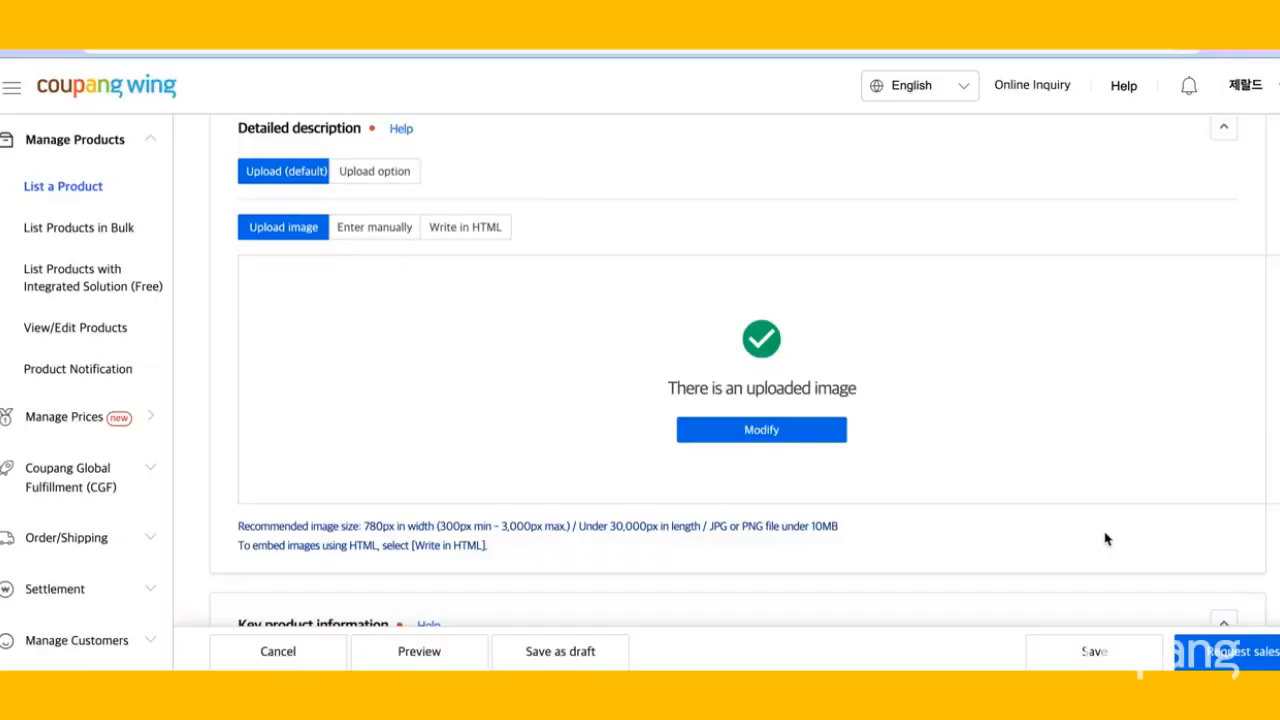
# Step: Mark the product as No brand (or private label) in the key product information
pyautogui.scroll(-1, 1046, 520)
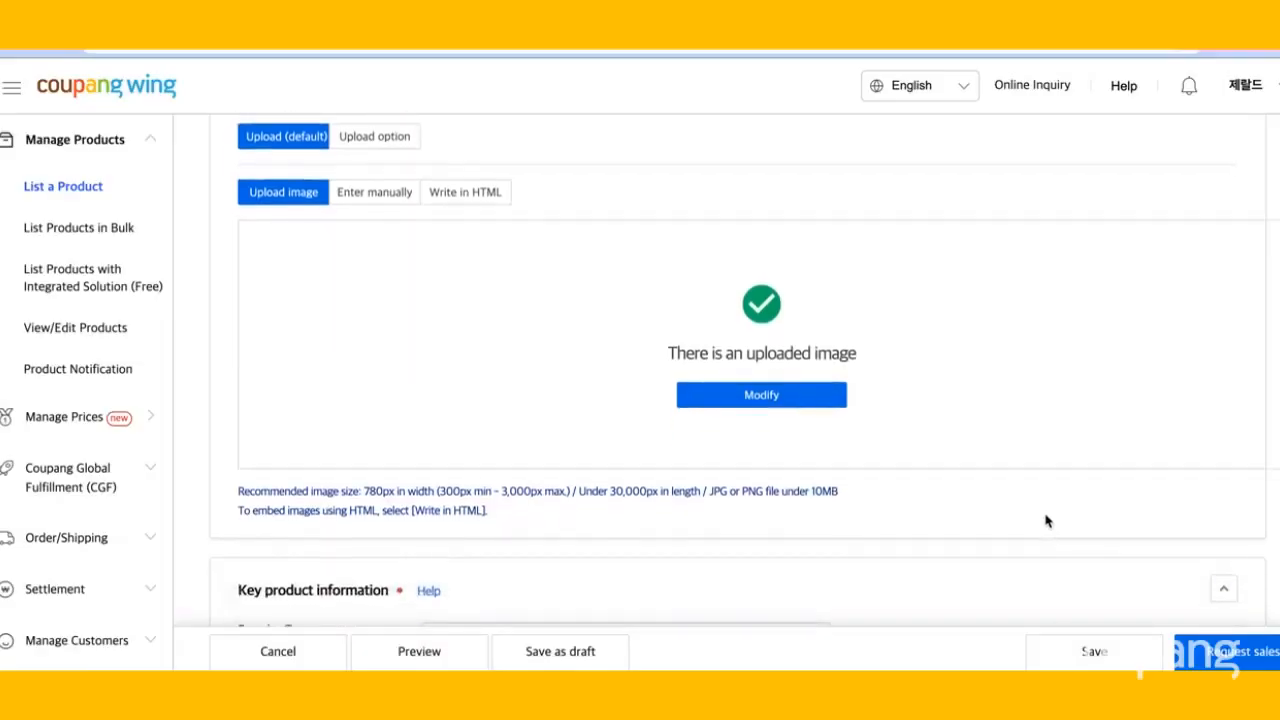
pyautogui.scroll(1, 1047, 521)
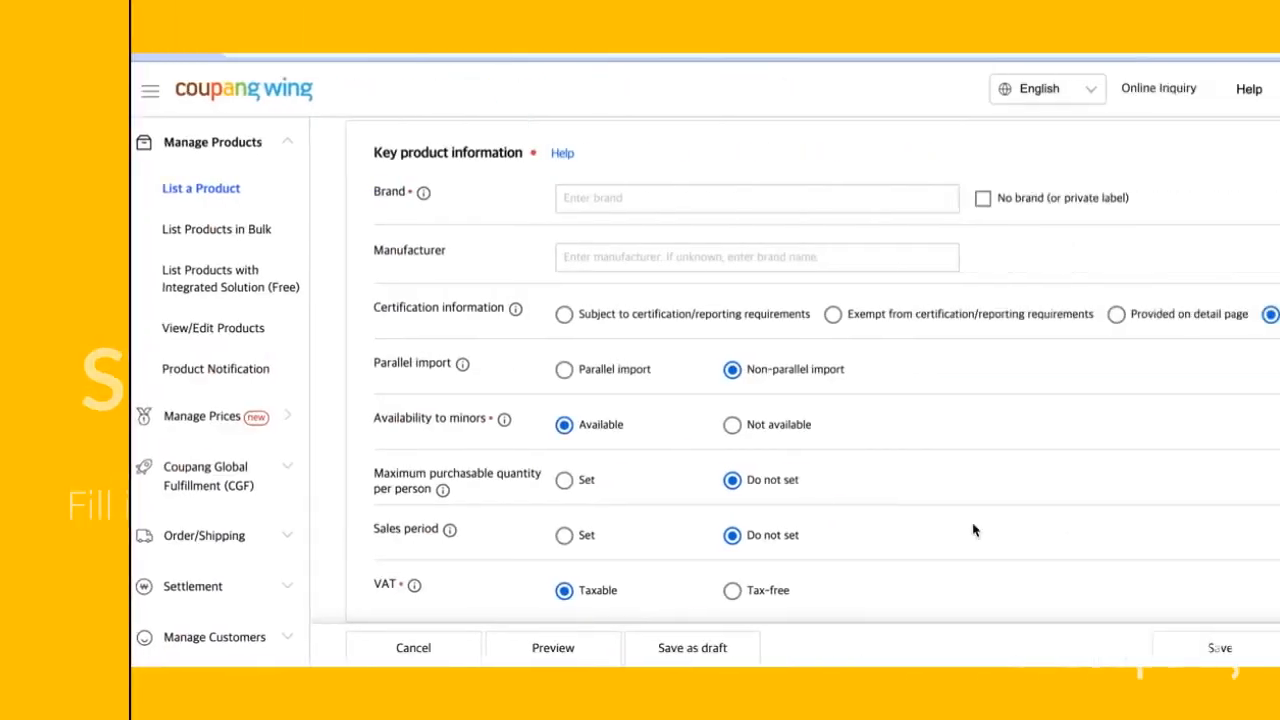
pyautogui.click(853, 200)
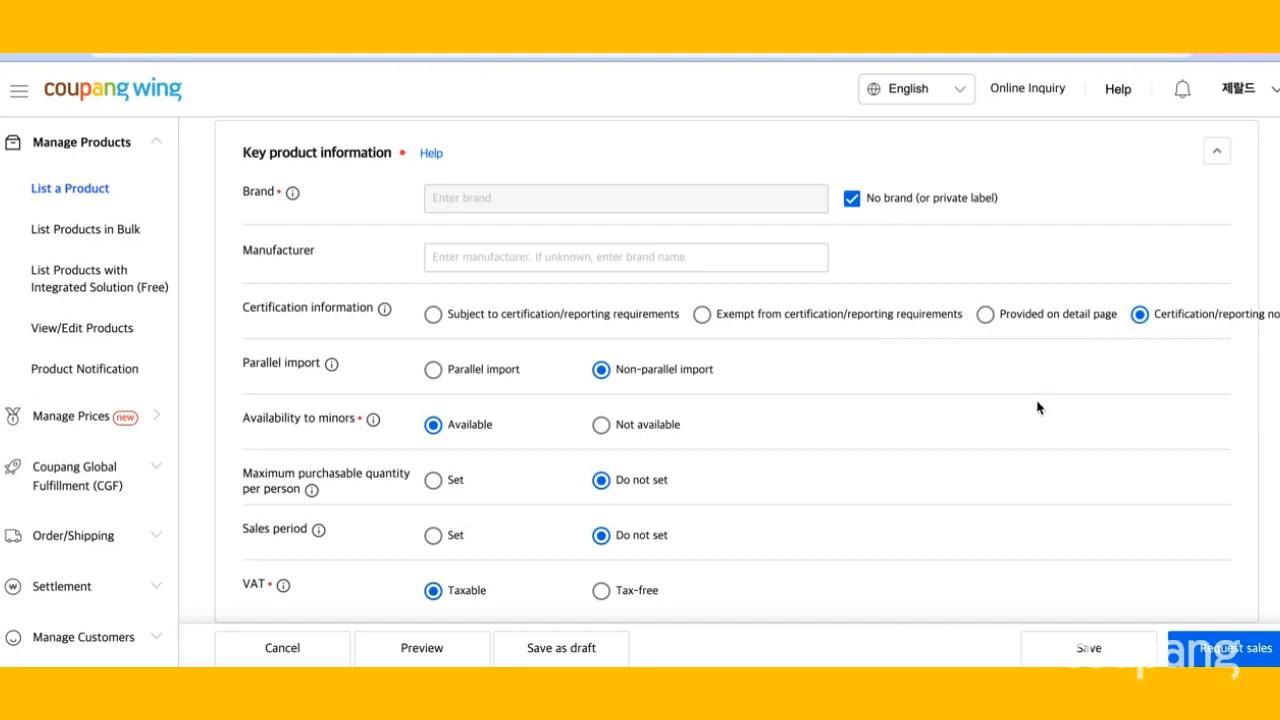
# Step: Expand the Keyword section and add the tags brush, hairbrush, green hairbrush and white hairbrush
pyautogui.scroll(-1, 1036, 411)
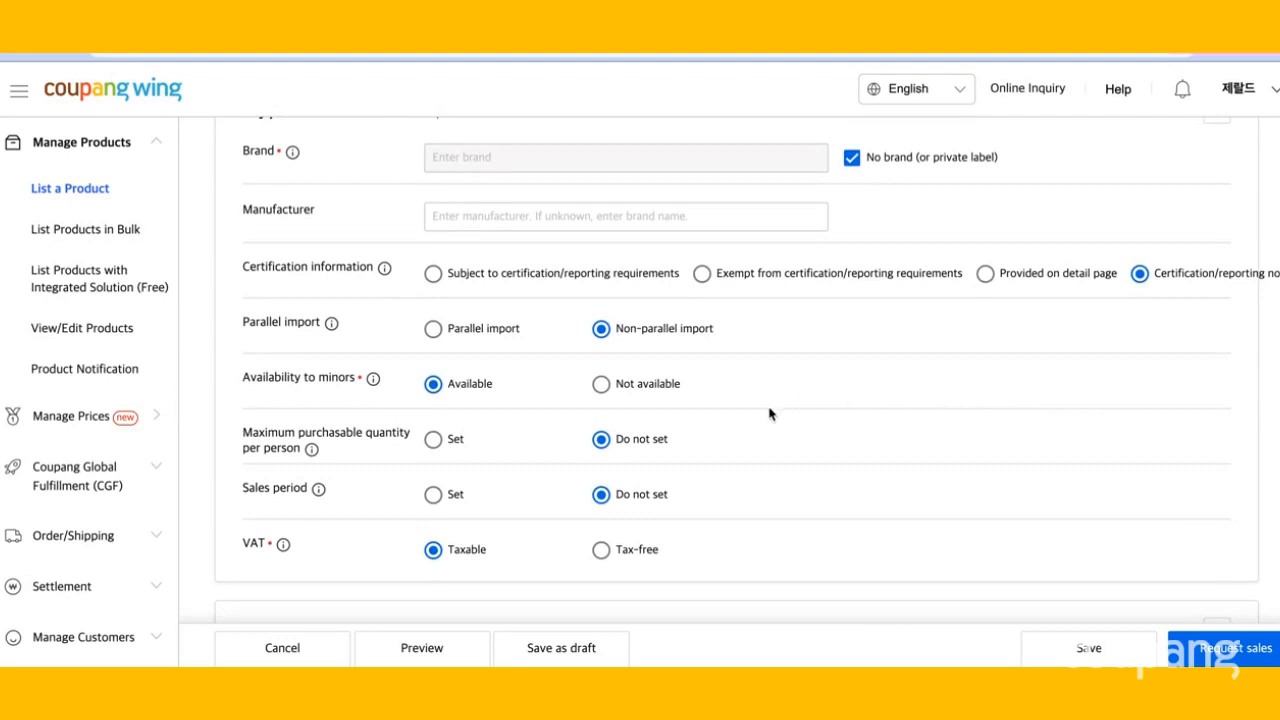
pyautogui.scroll(-1, 759, 463)
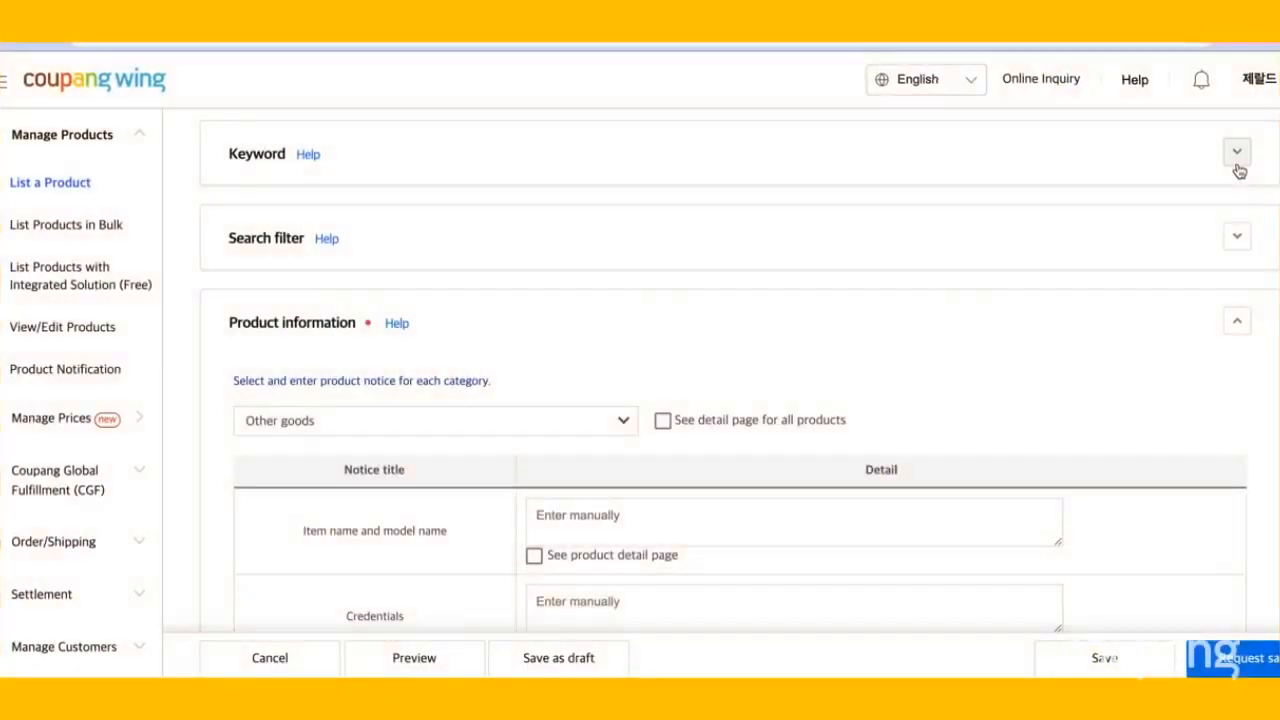
pyautogui.click(1236, 166)
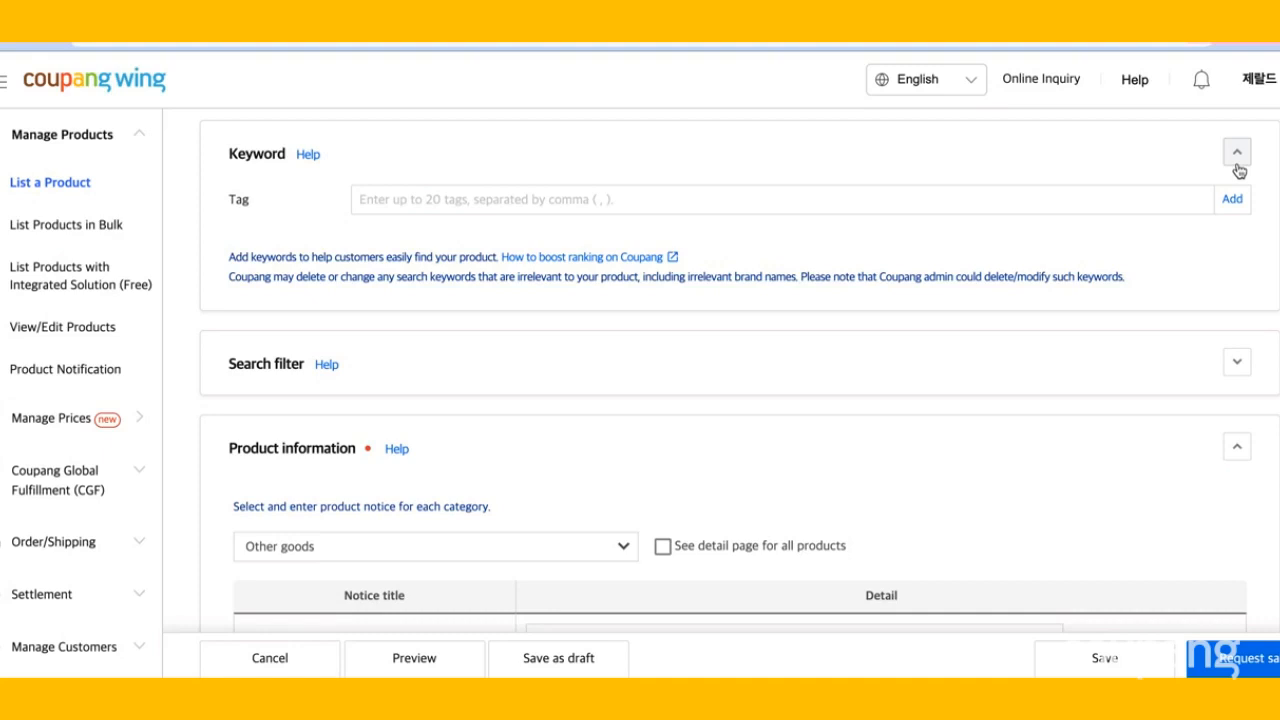
pyautogui.click(1103, 192)
pyautogui.write('brush, h')
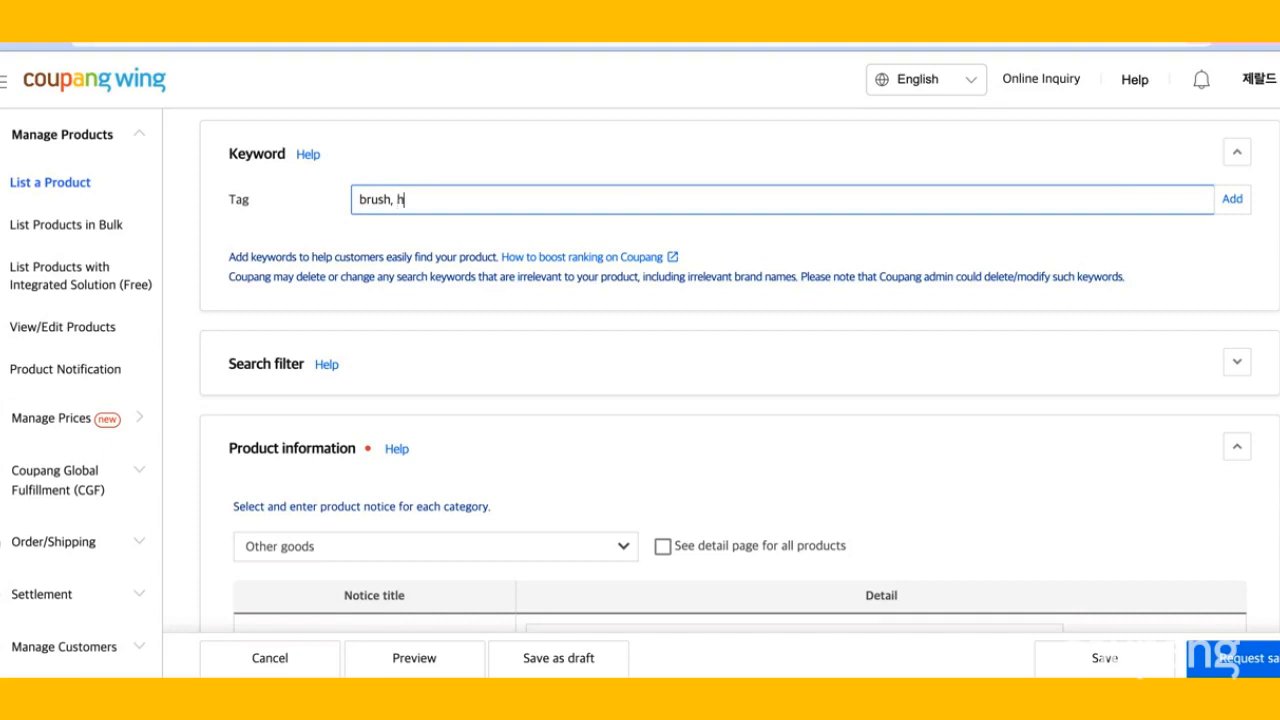
pyautogui.write('airbrush, green hair')
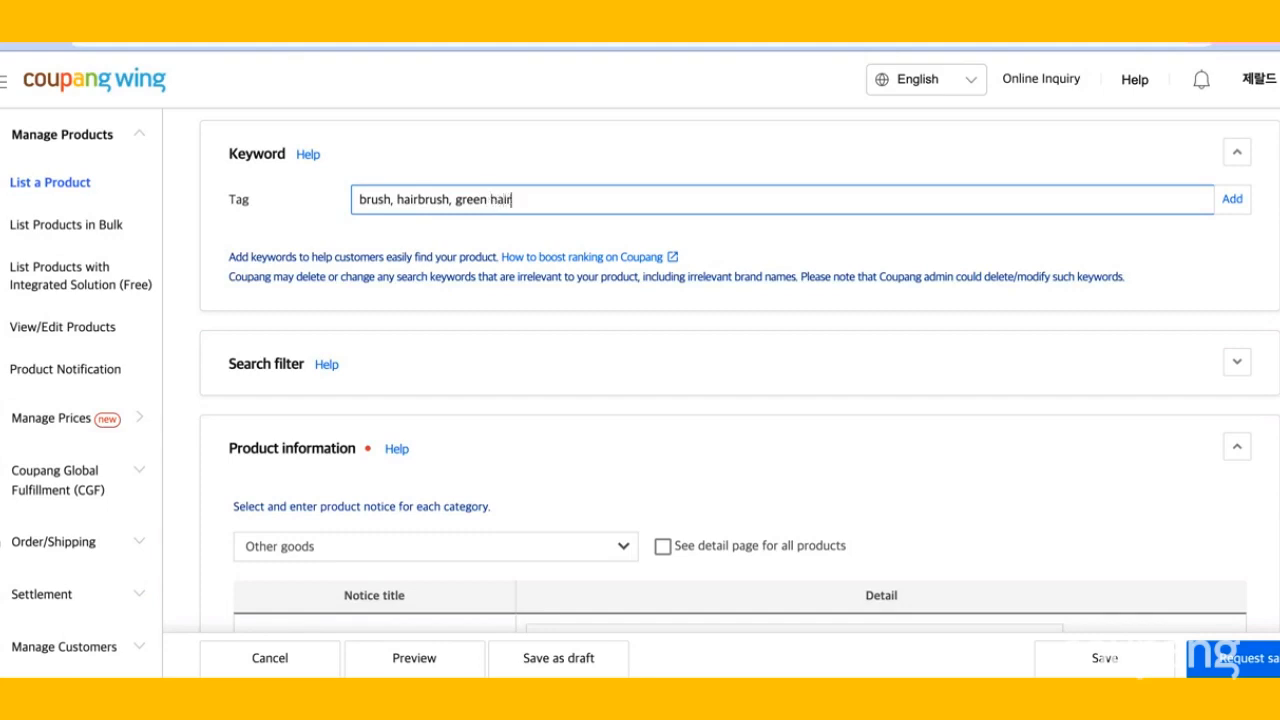
pyautogui.write('brush, white hairbrush')
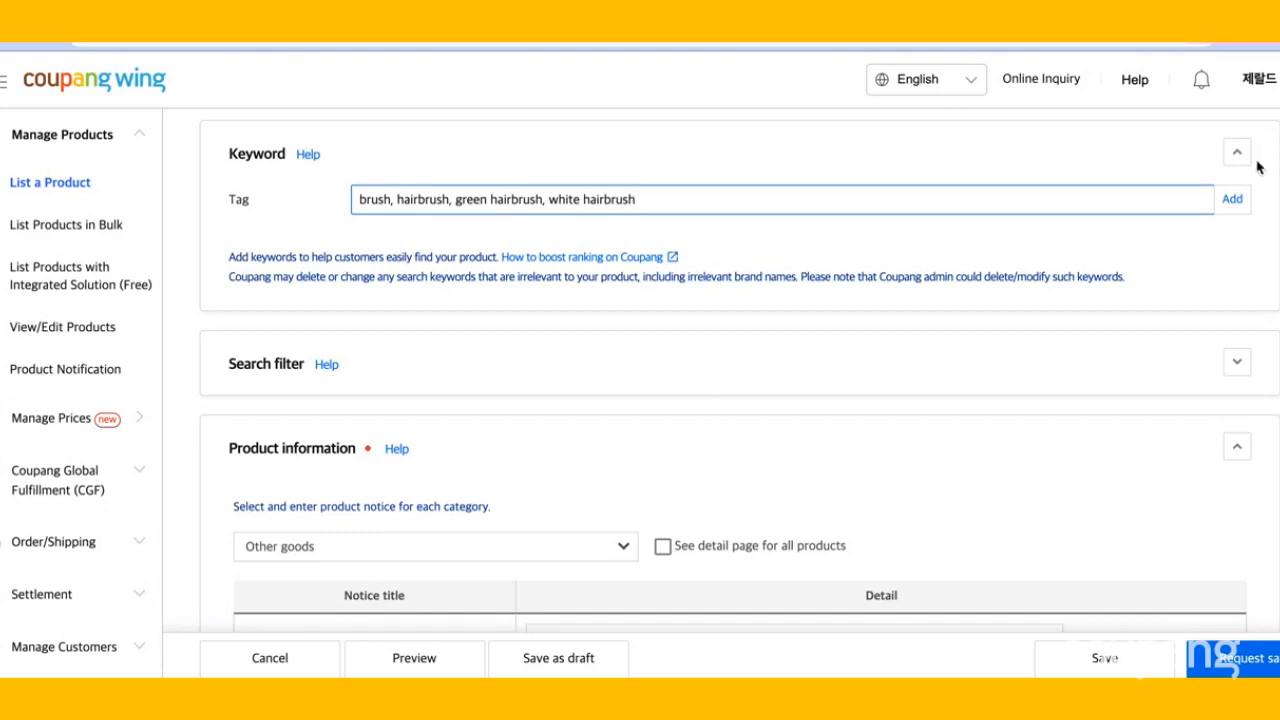
pyautogui.click(1231, 200)
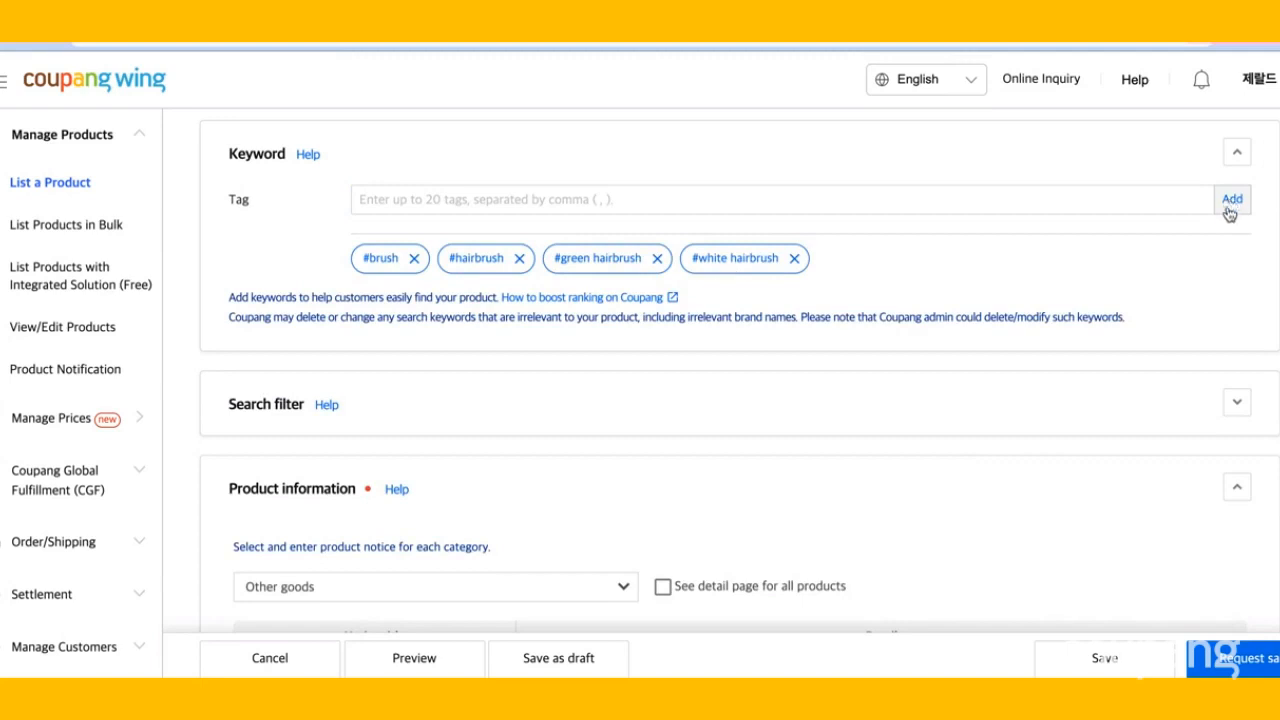
# Step: Expand the Search filter section and review the attribute fields offered for the green and white options
pyautogui.scroll(-1, 1200, 278)
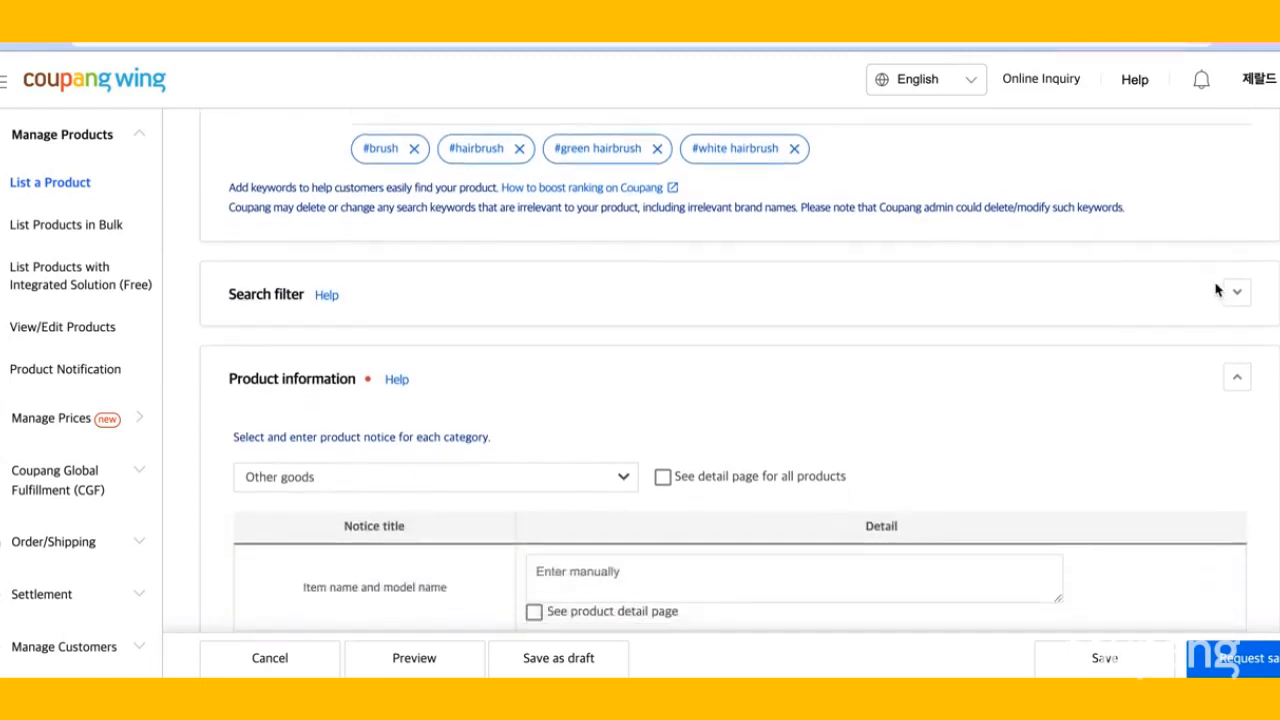
pyautogui.click(1235, 294)
pyautogui.scroll(-2, 1221, 341)
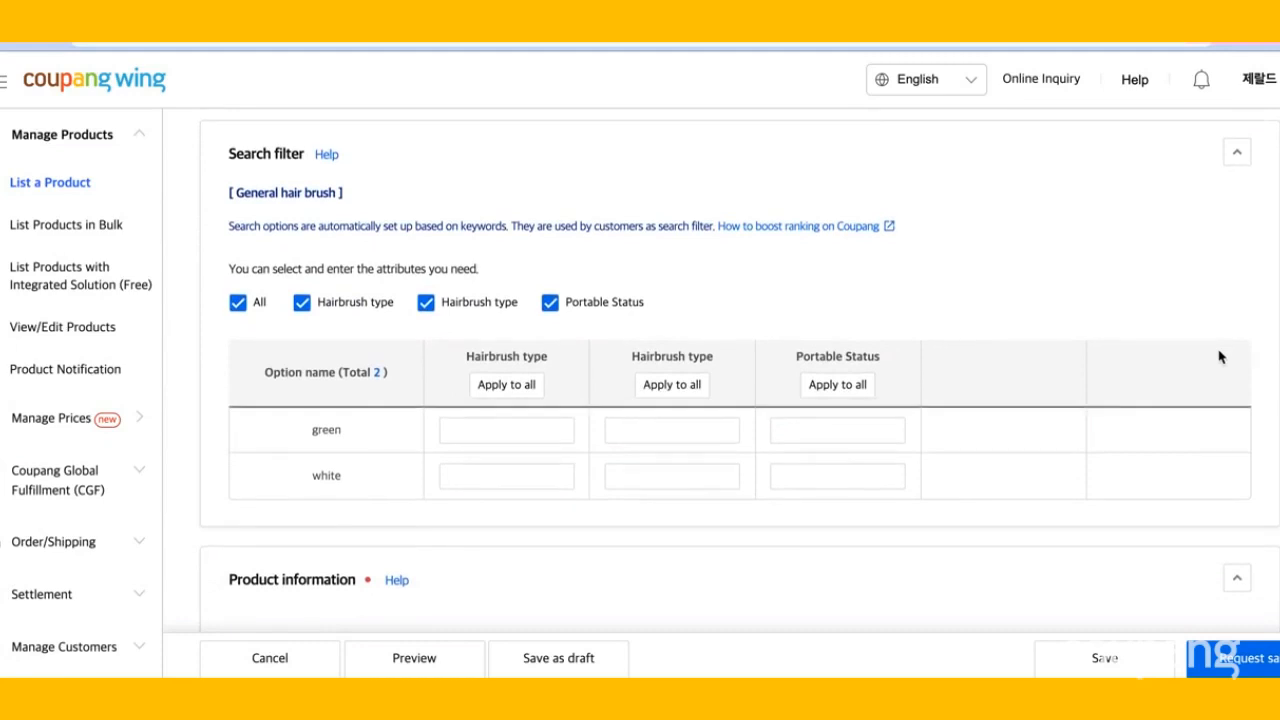
pyautogui.scroll(-1, 1155, 432)
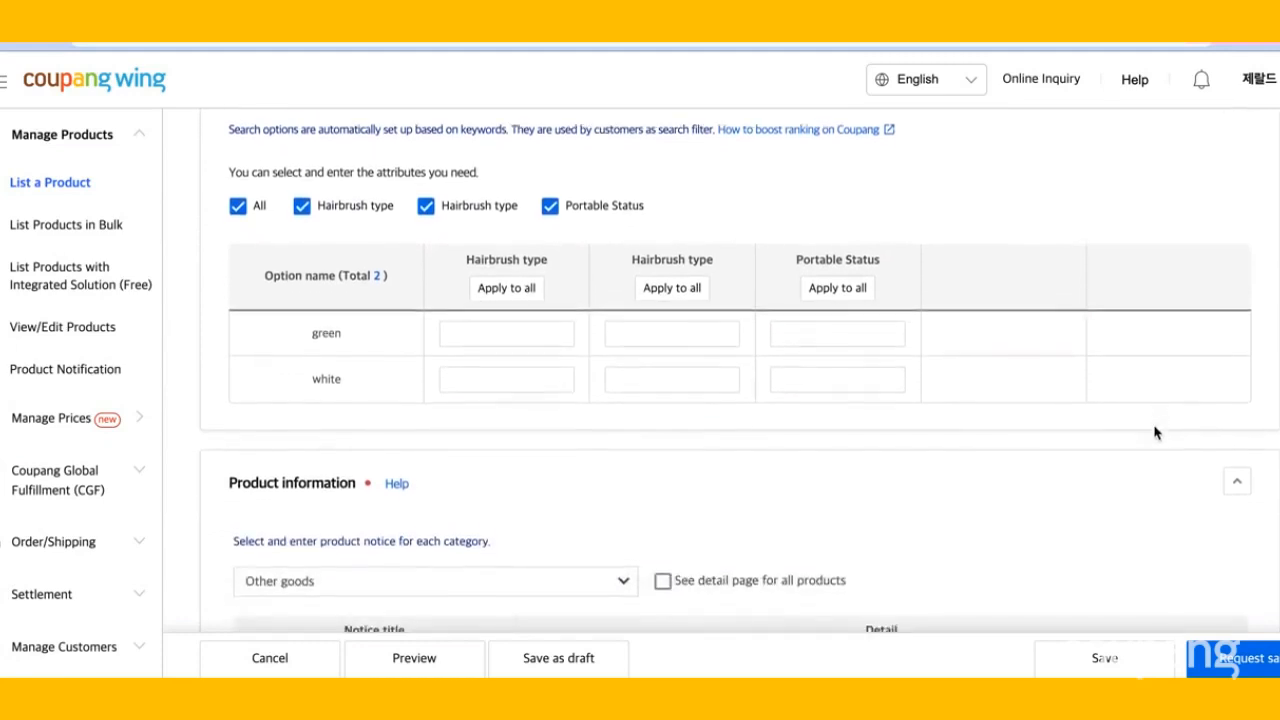
# Step: In the product notice, set the item name and model name and the credentials to See product detail page
pyautogui.scroll(-2, 1155, 432)
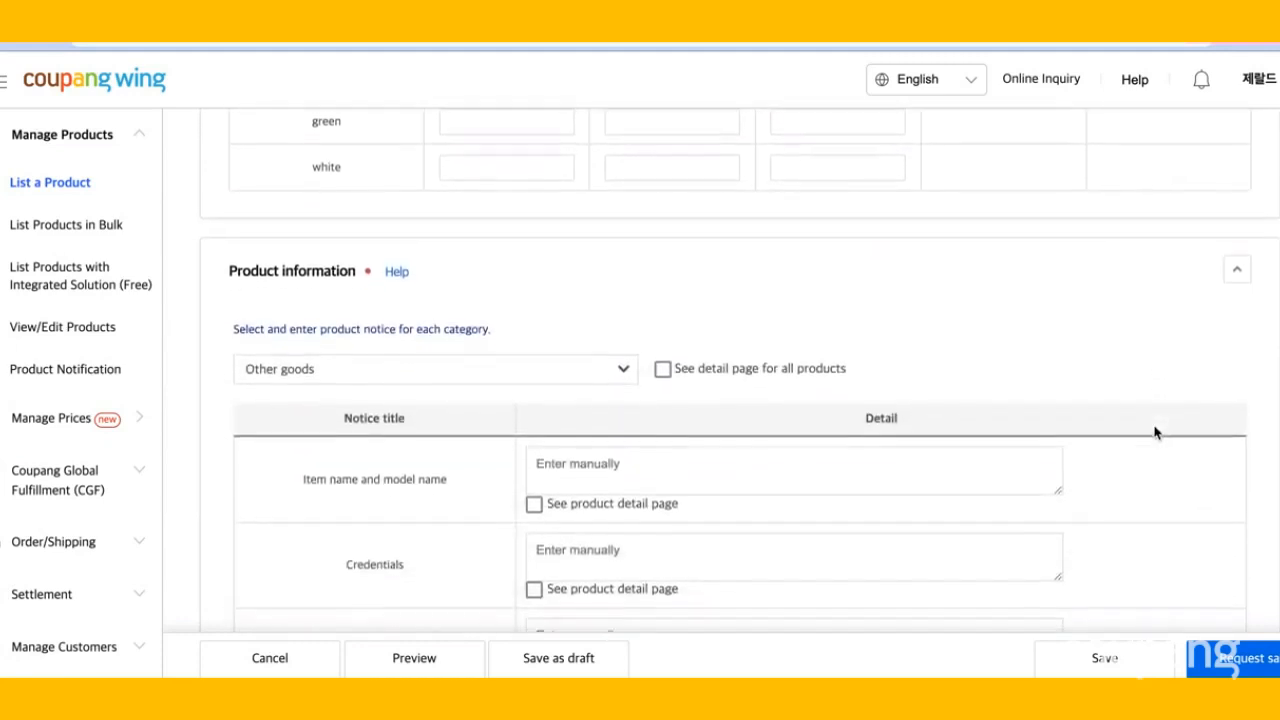
pyautogui.scroll(-1, 1155, 432)
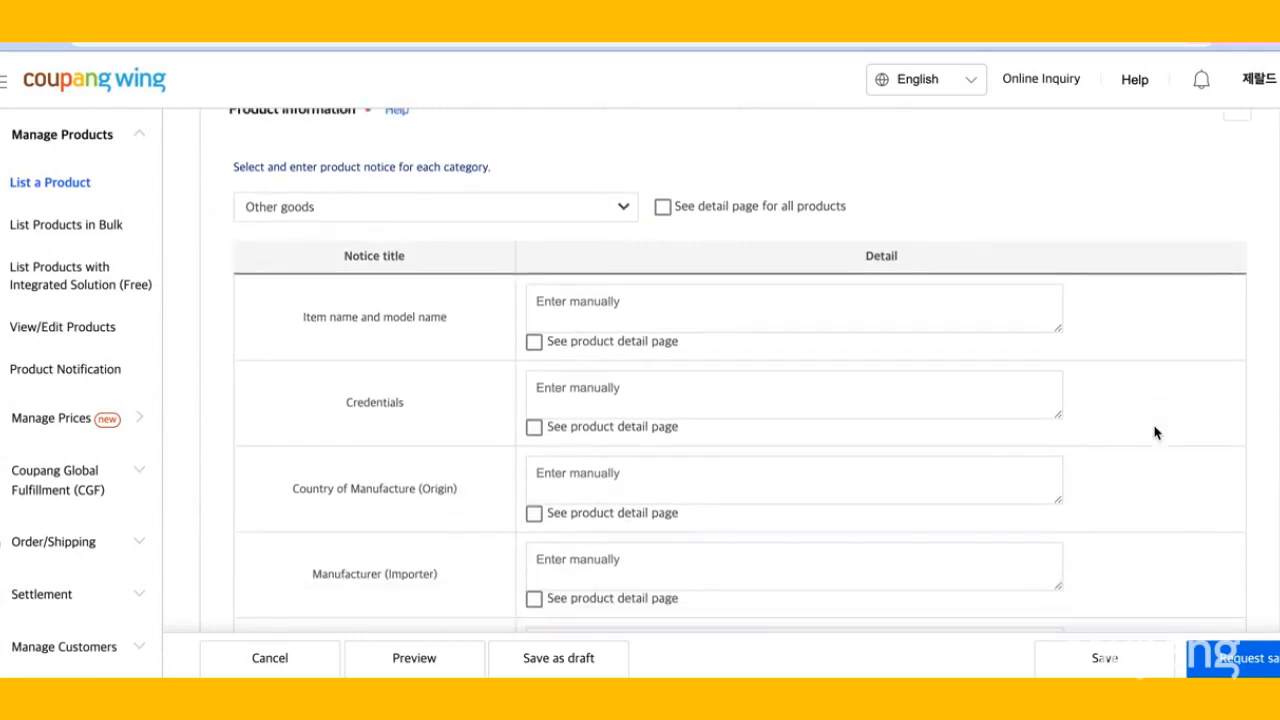
pyautogui.scroll(-1, 1155, 432)
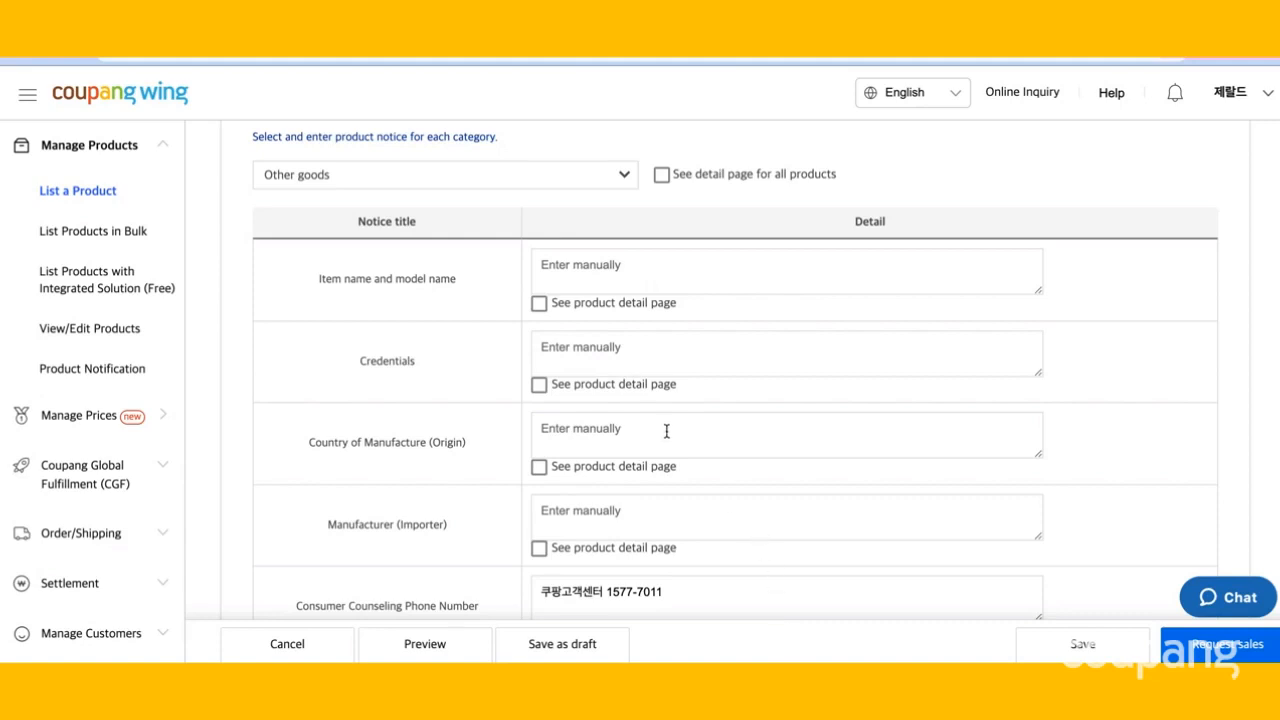
pyautogui.click(539, 304)
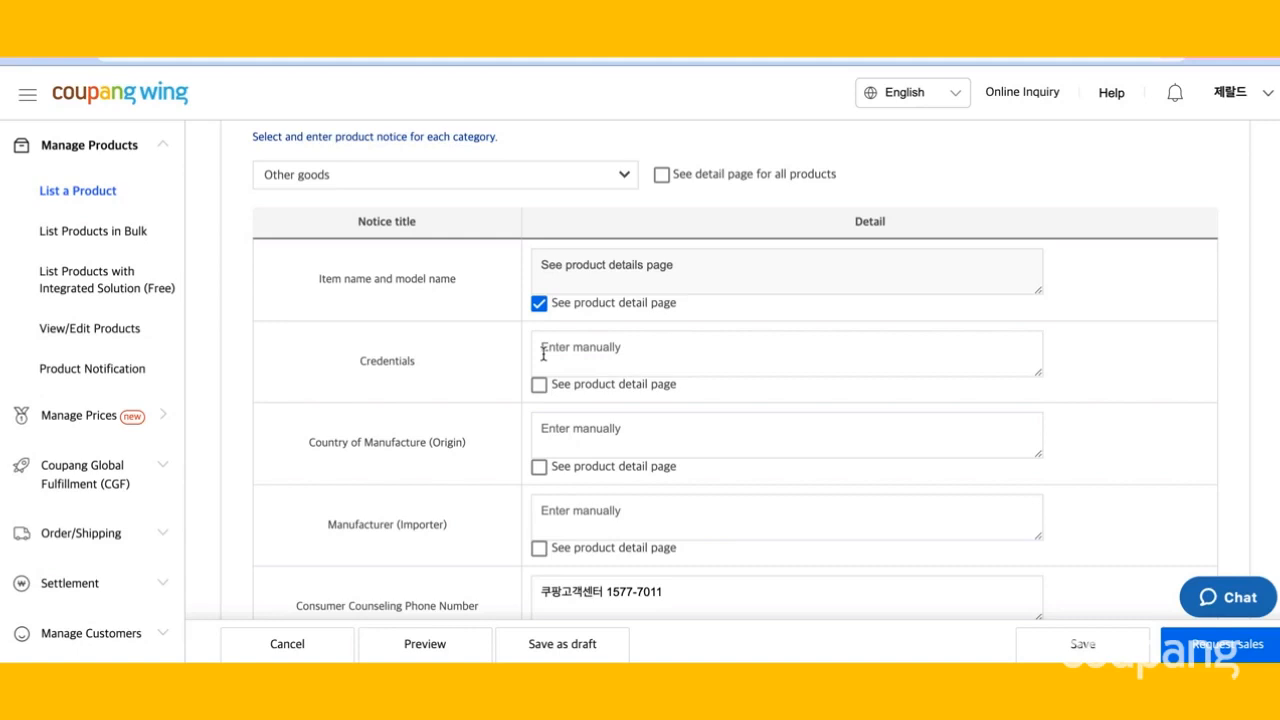
pyautogui.click(539, 386)
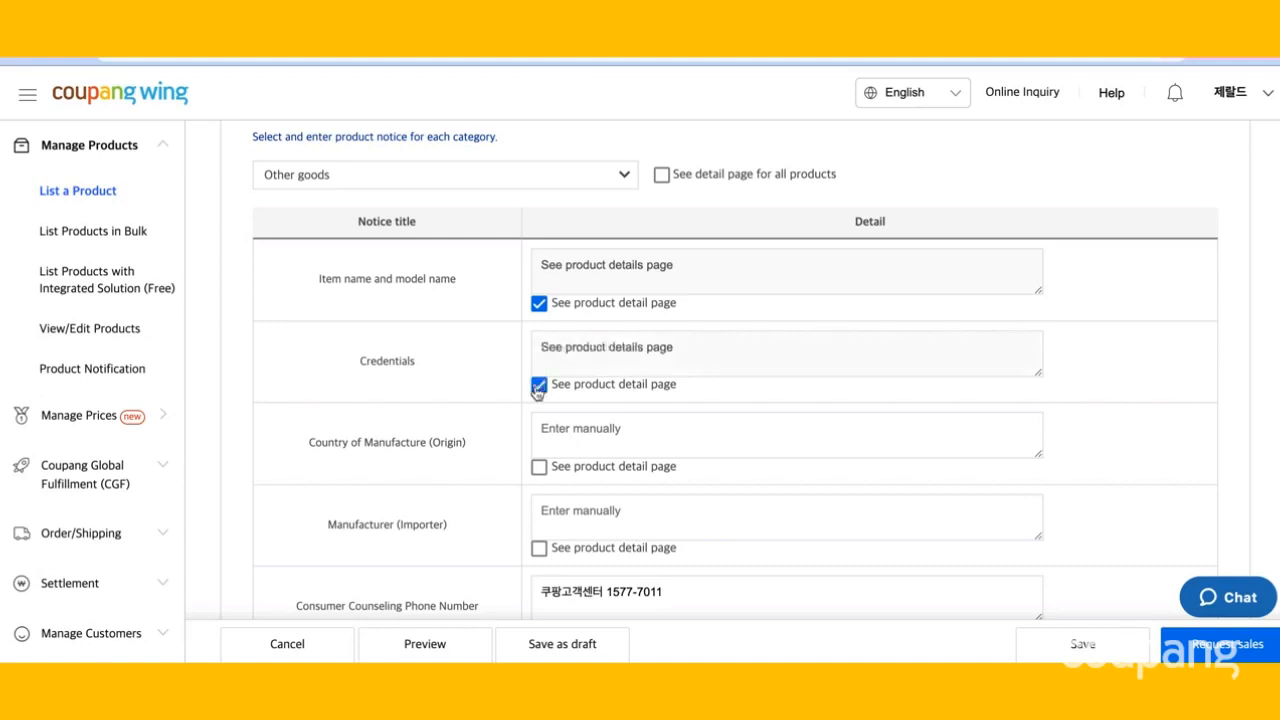
# Step: Enter South Korea as the country of manufacture and set the manufacturer to See product detail page
pyautogui.click(540, 430)
pyautogui.write('S')
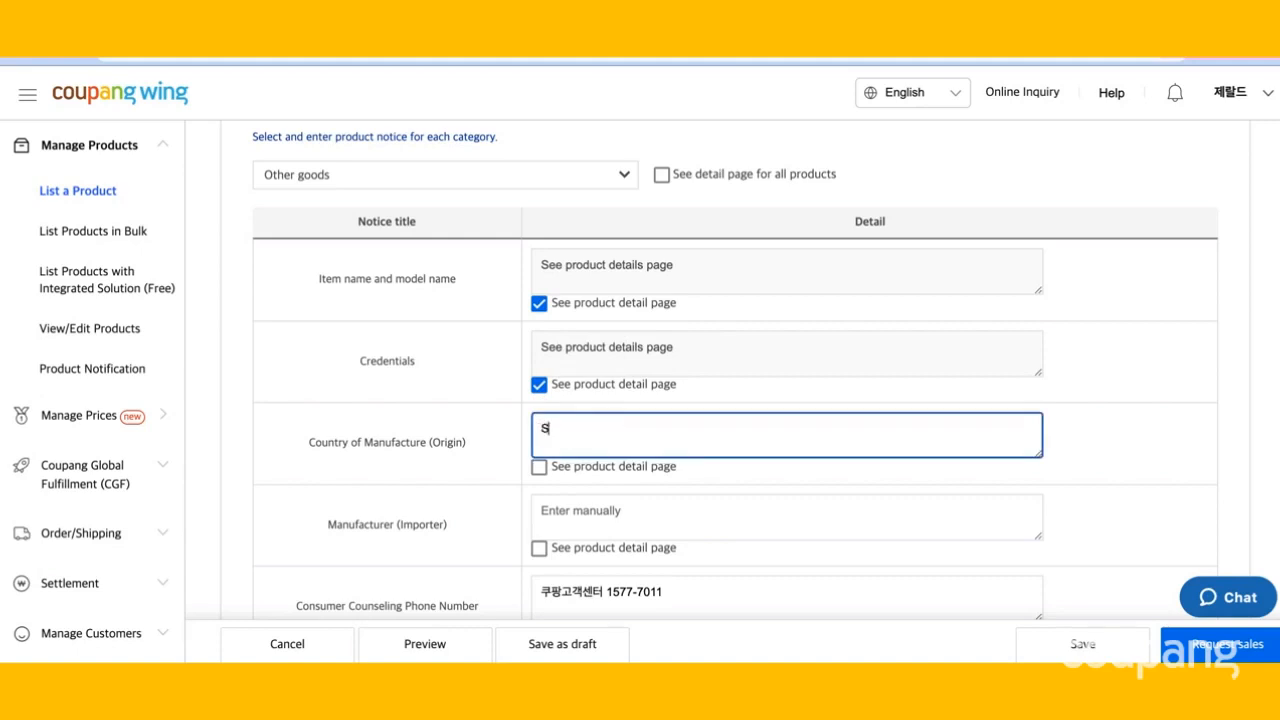
pyautogui.write('outh Korea')
pyautogui.scroll(-1, 568, 468)
pyautogui.click(539, 506)
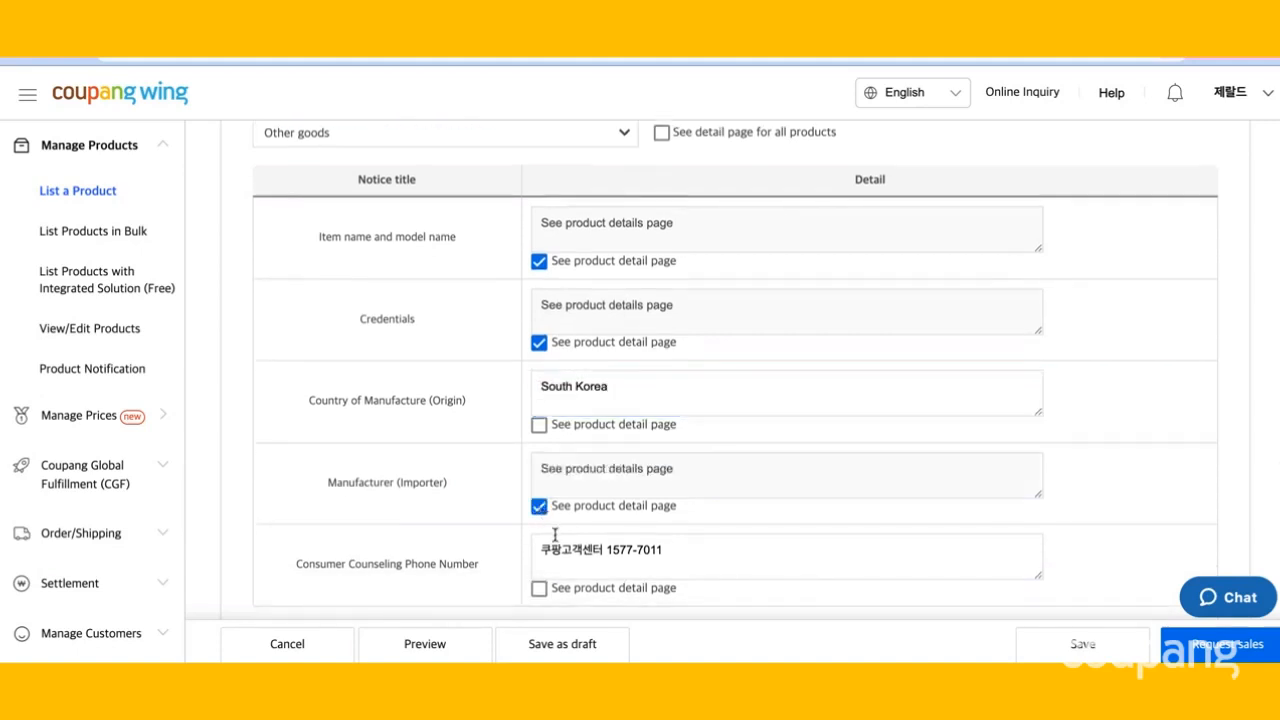
# Step: Open the address list for the outbound shipping center, look through the entries and close it without selecting one
pyautogui.scroll(-1, 555, 536)
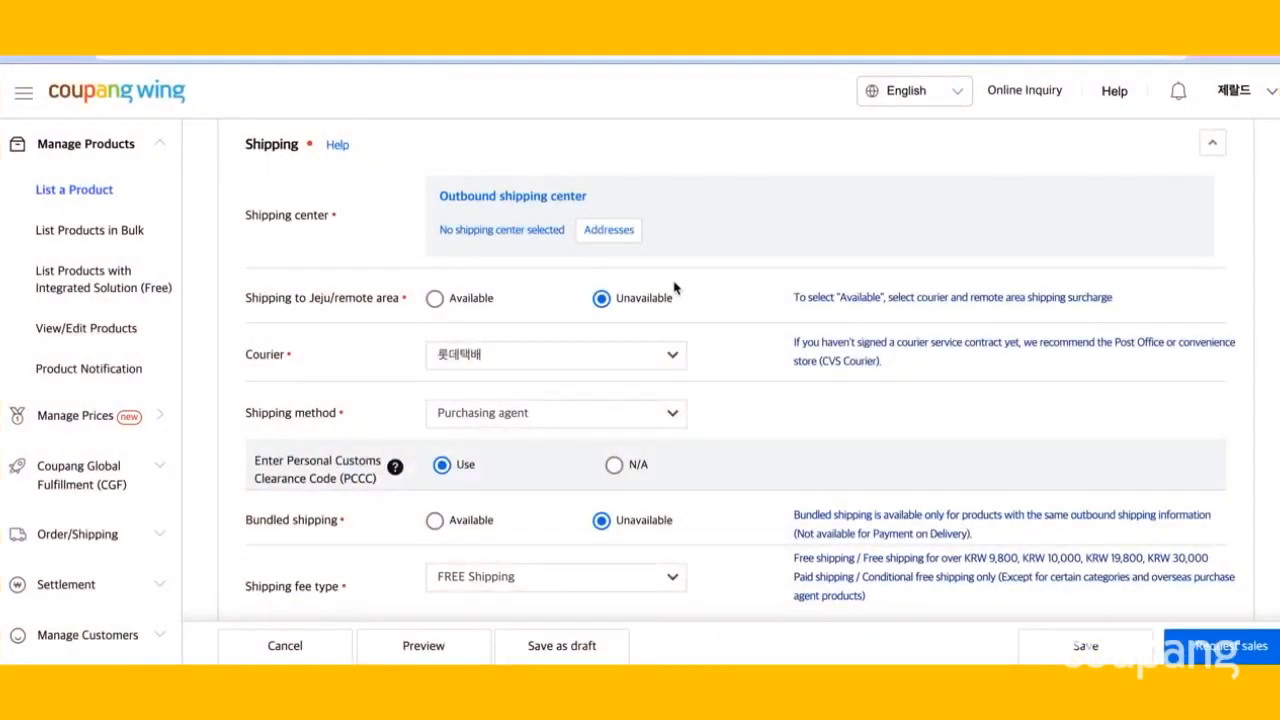
pyautogui.click(612, 231)
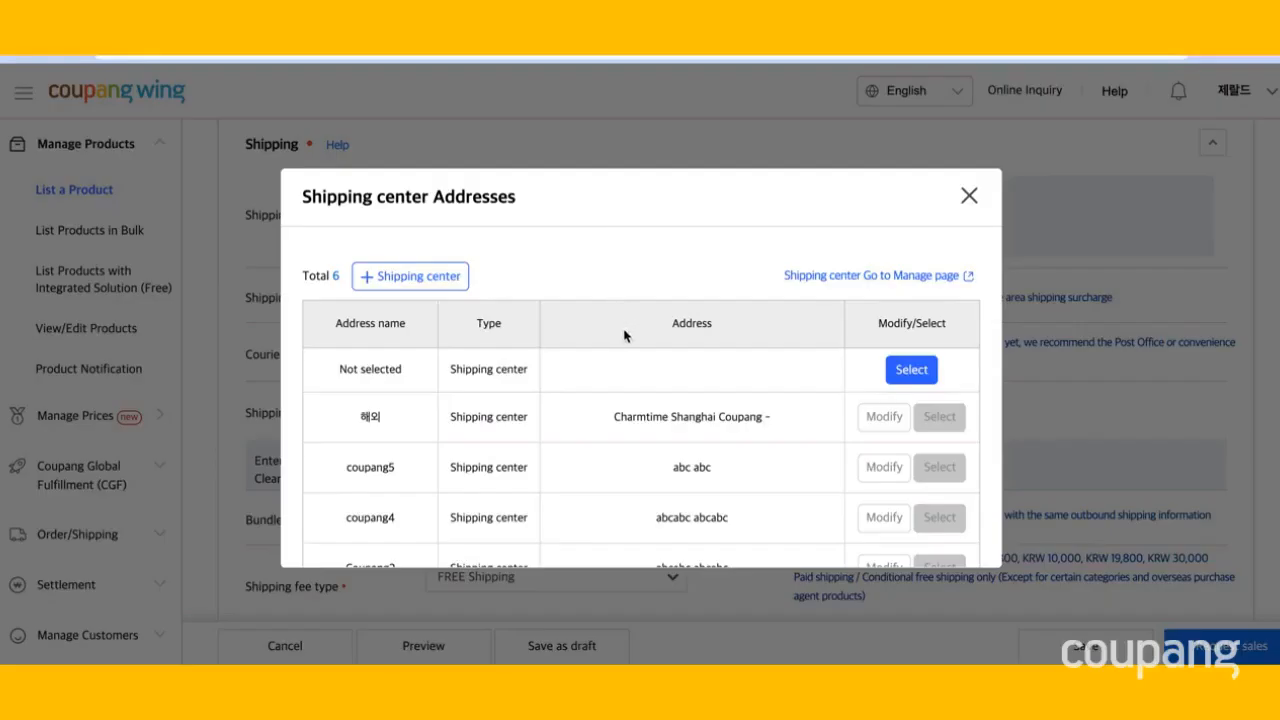
pyautogui.scroll(-2, 625, 337)
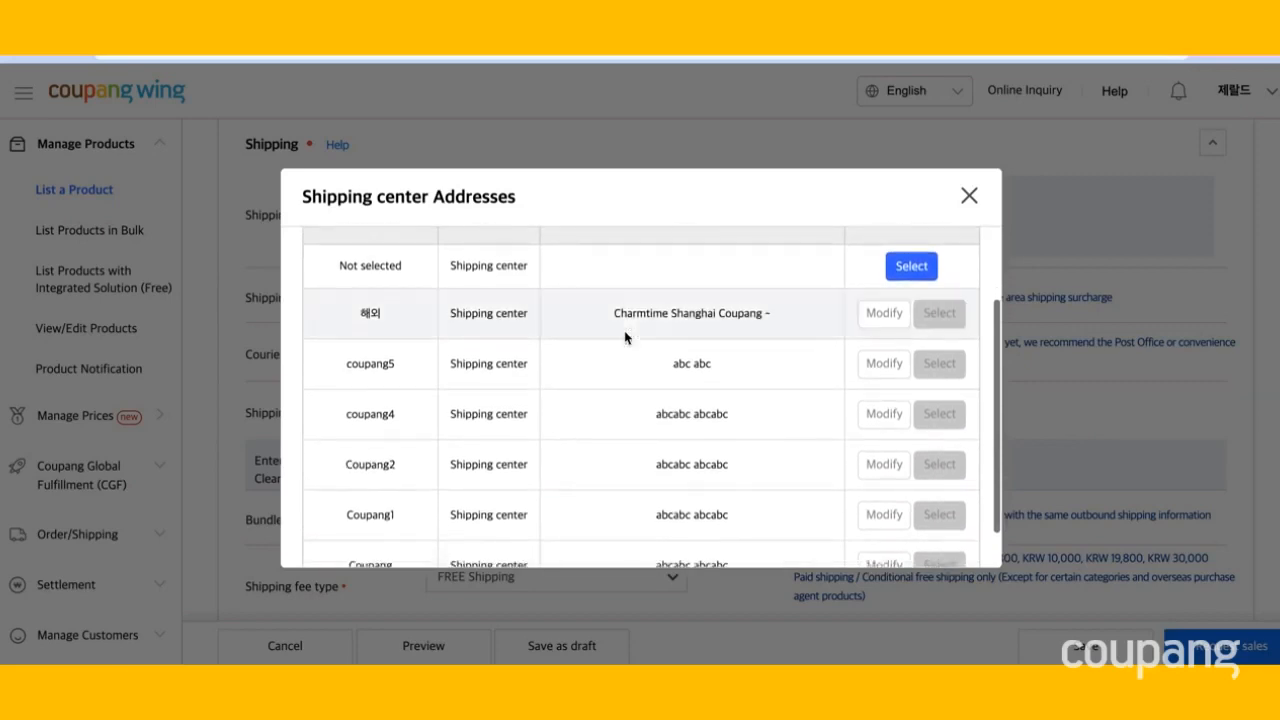
pyautogui.click(967, 199)
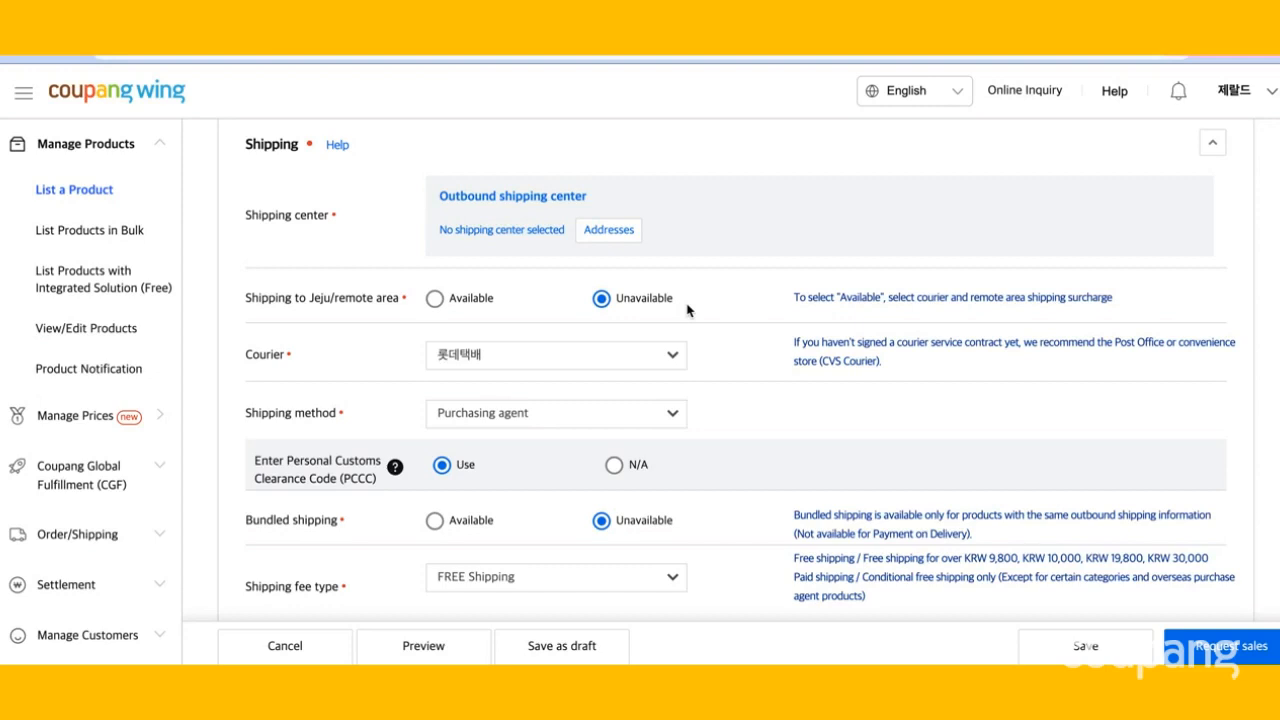
# Step: Choose DHL as the courier in the Shipping section
pyautogui.scroll(-1, 687, 311)
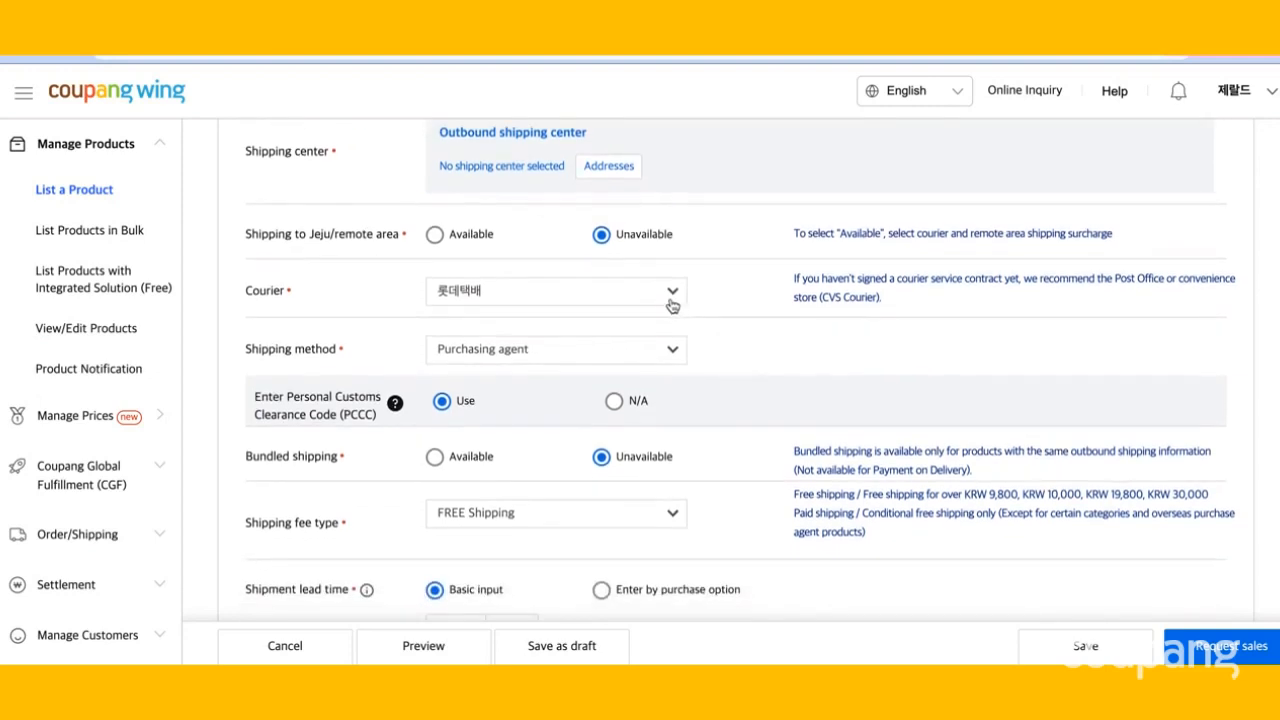
pyautogui.click(669, 300)
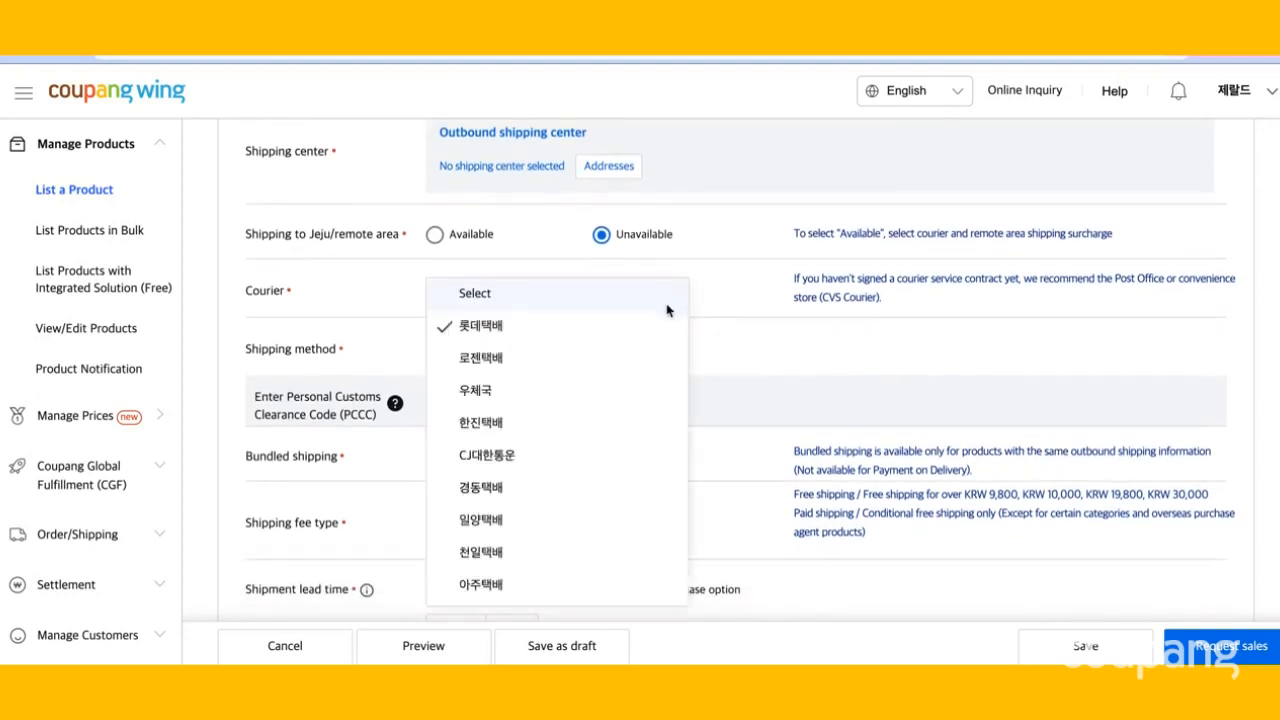
pyautogui.scroll(-1, 661, 349)
pyautogui.scroll(-5, 661, 349)
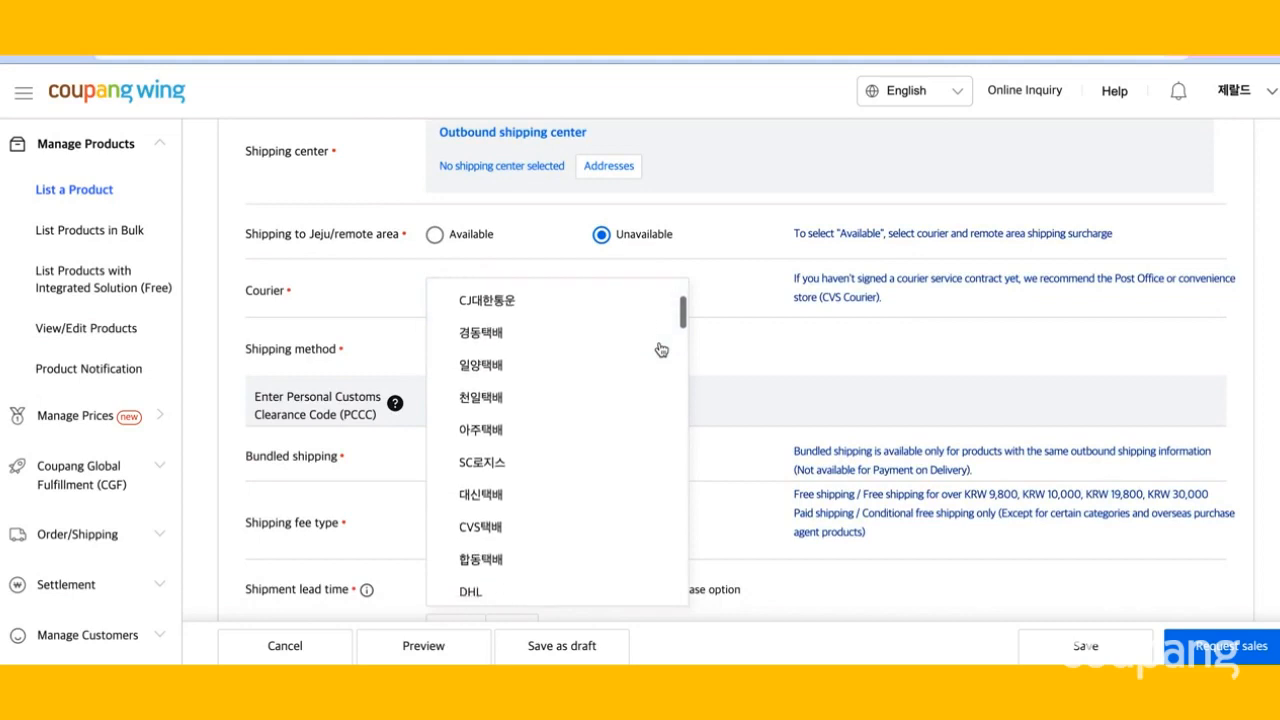
pyautogui.scroll(-4, 661, 349)
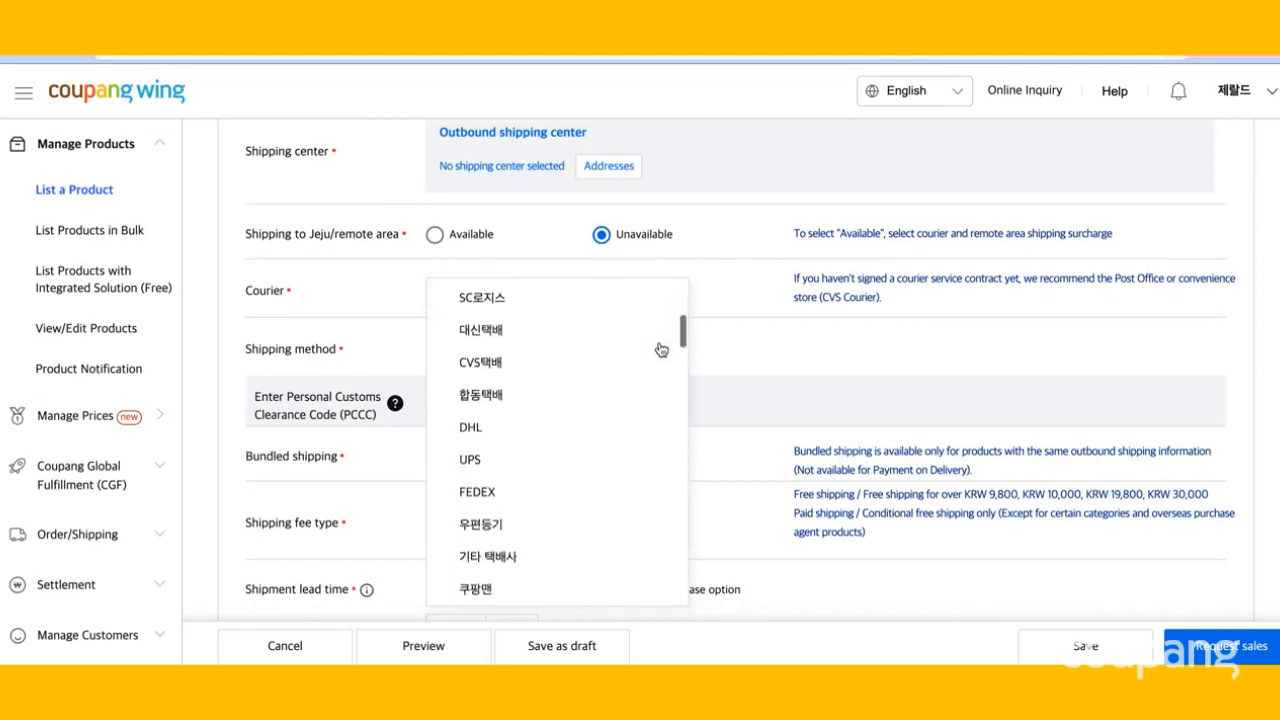
pyautogui.click(616, 395)
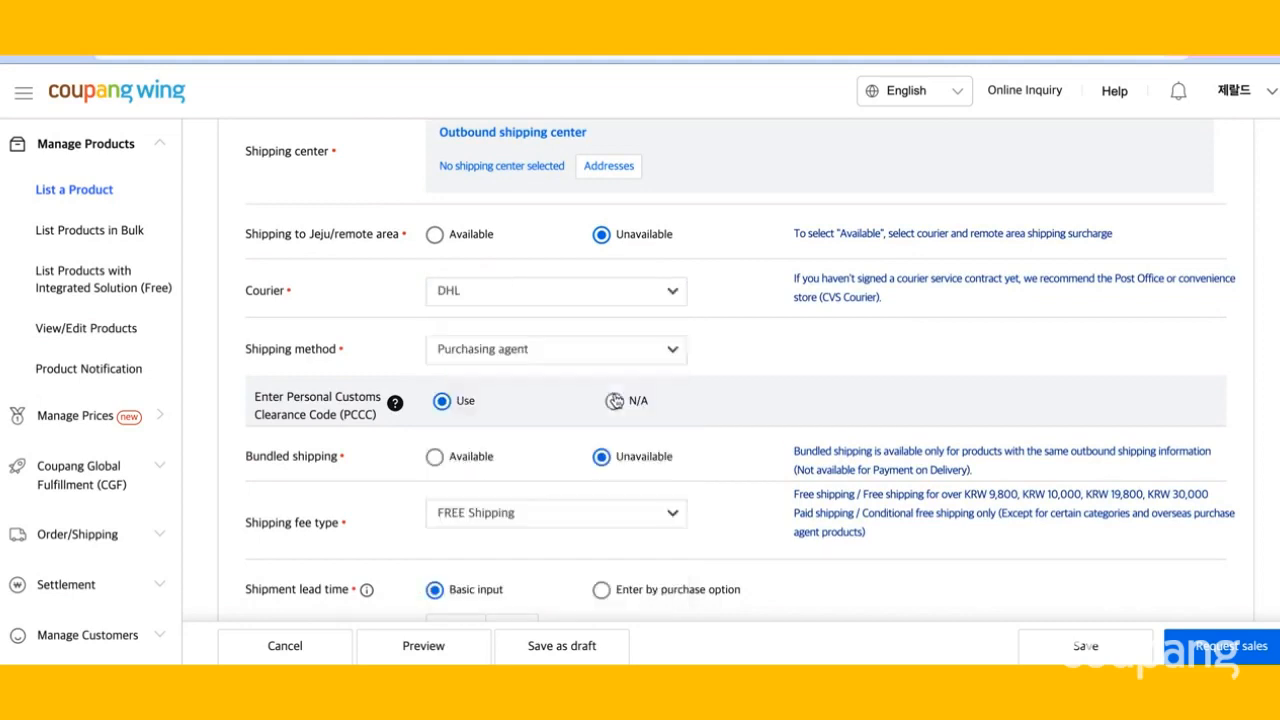
# Step: Check which shipping methods are offered and close the list without changing the selection
pyautogui.scroll(-3, 680, 372)
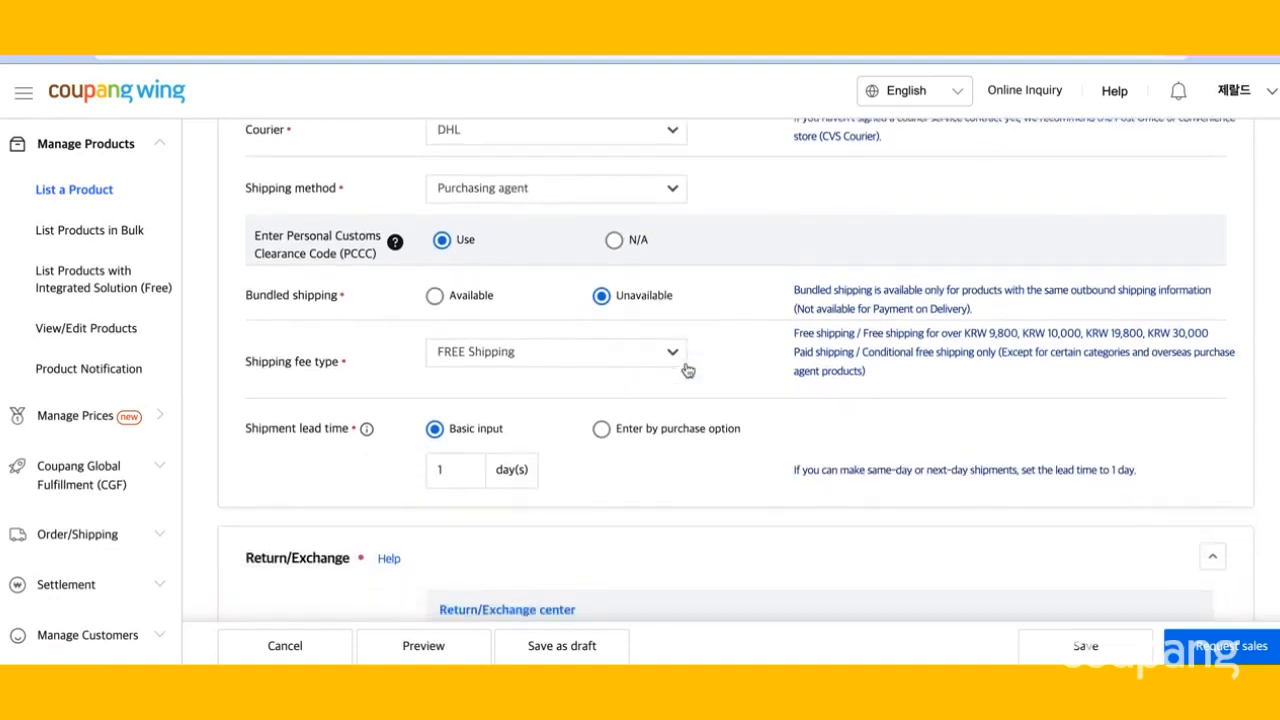
pyautogui.click(658, 198)
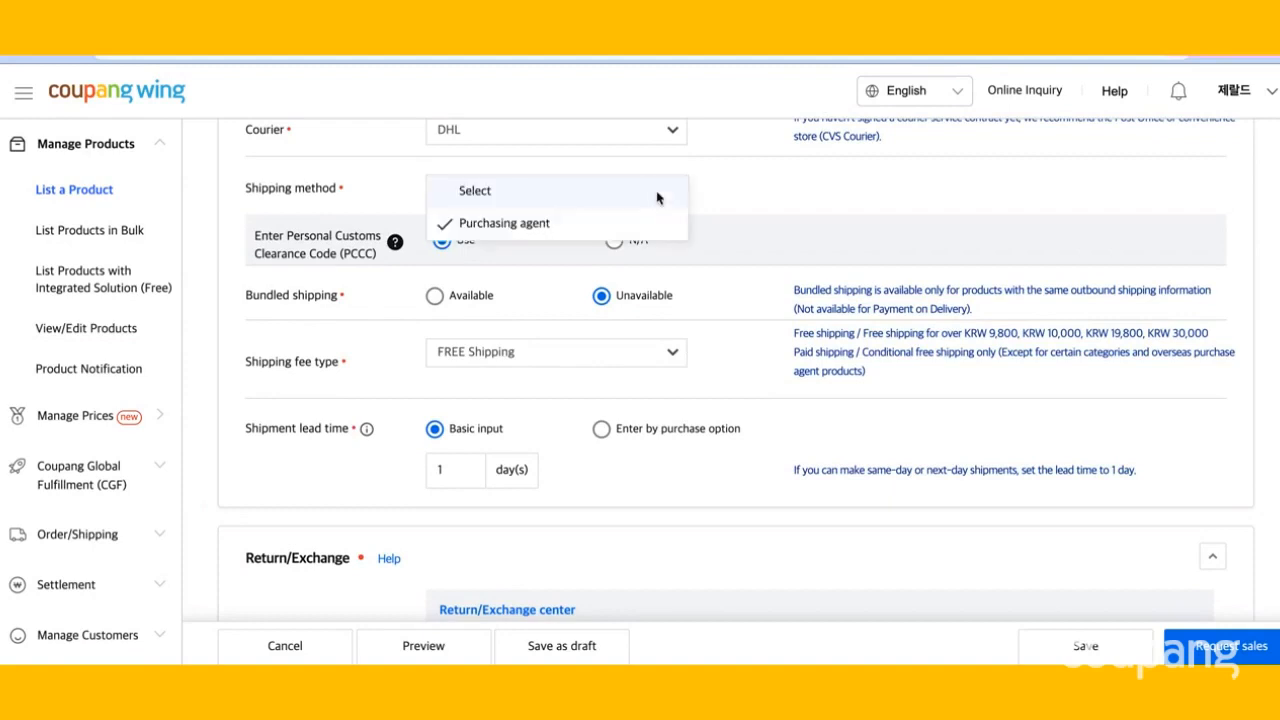
pyautogui.click(749, 211)
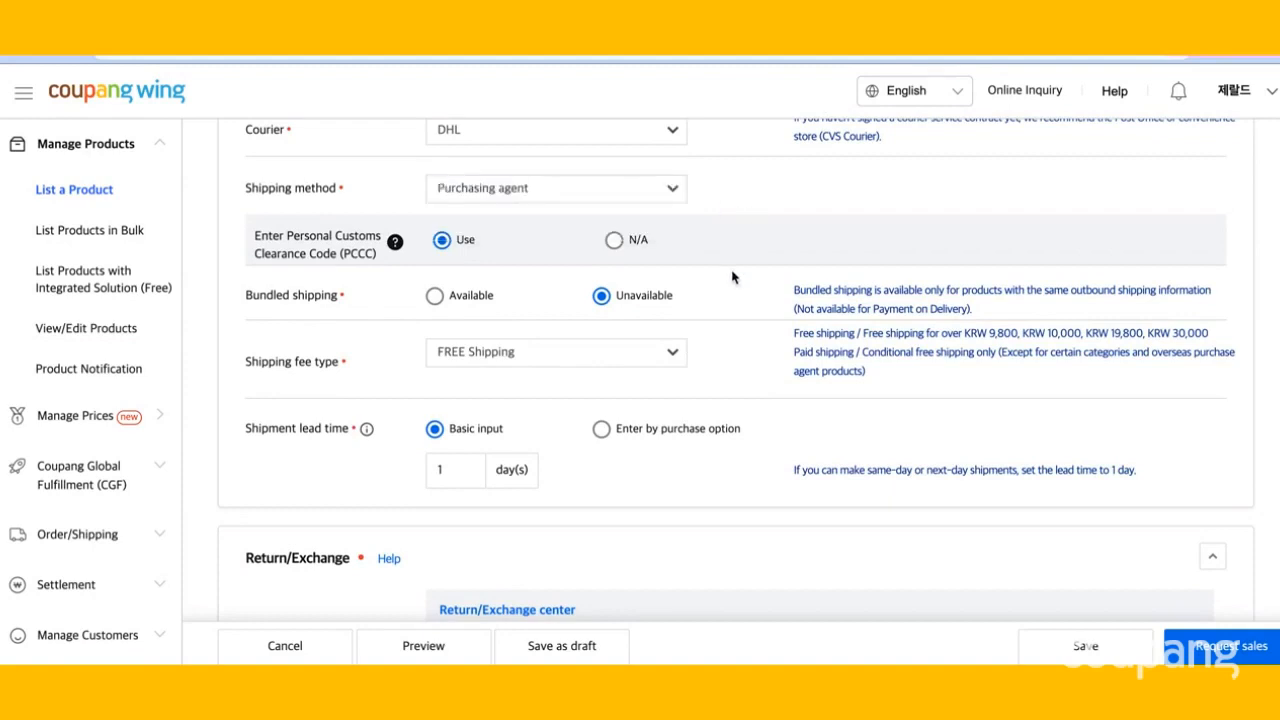
# Step: Set the shipping fee type to Free shipping over 30,000 with a base shipping fee of 2900 KRW
pyautogui.scroll(-1, 731, 277)
pyautogui.scroll(-2, 731, 277)
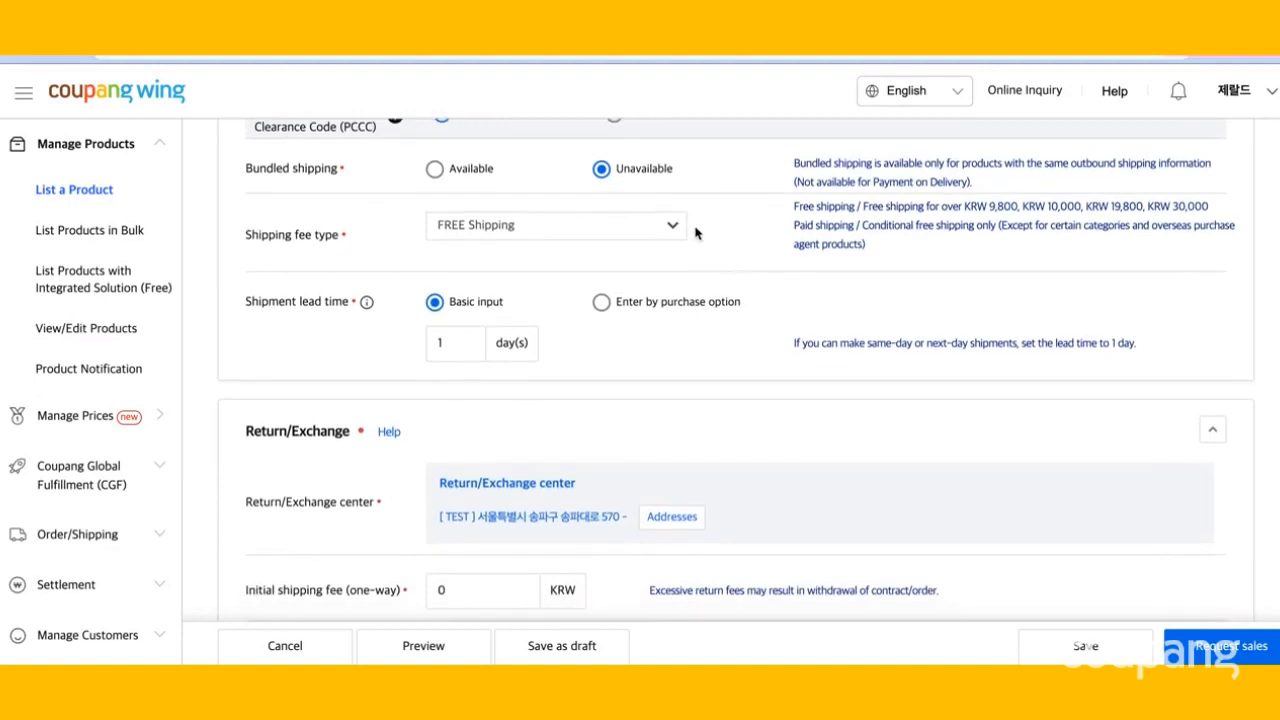
pyautogui.click(635, 231)
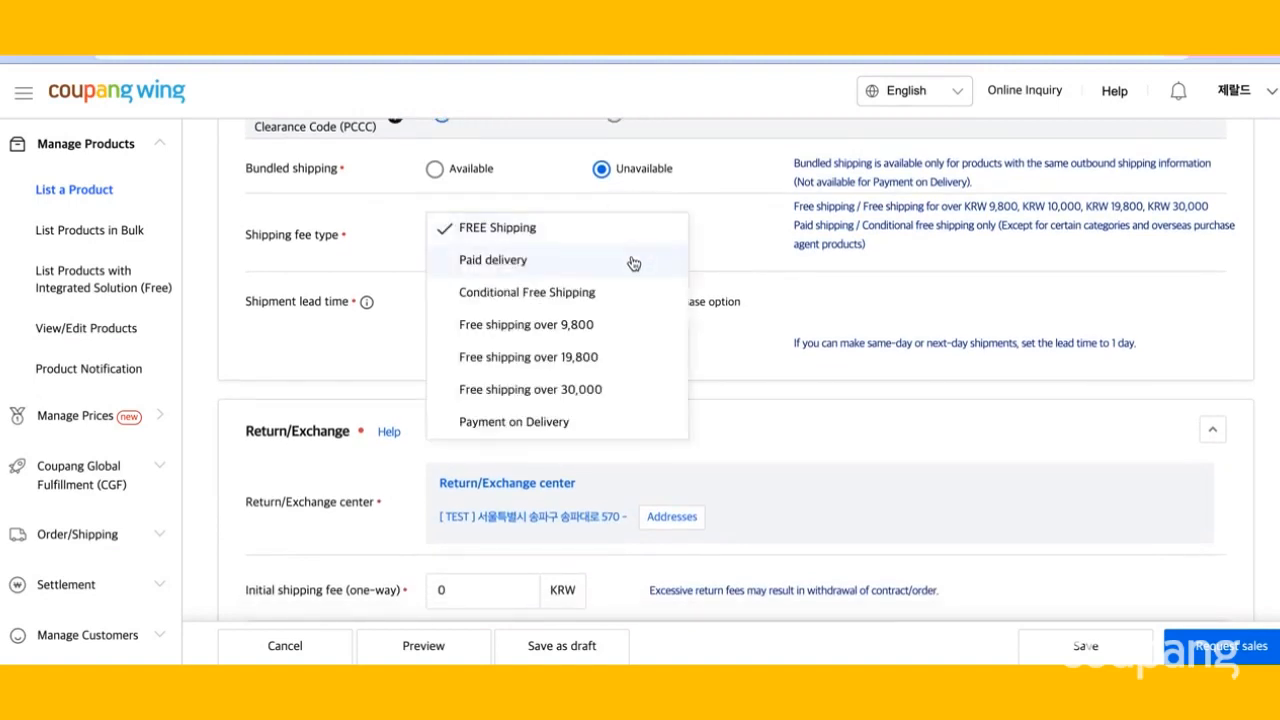
pyautogui.click(617, 388)
pyautogui.scroll(-1, 645, 411)
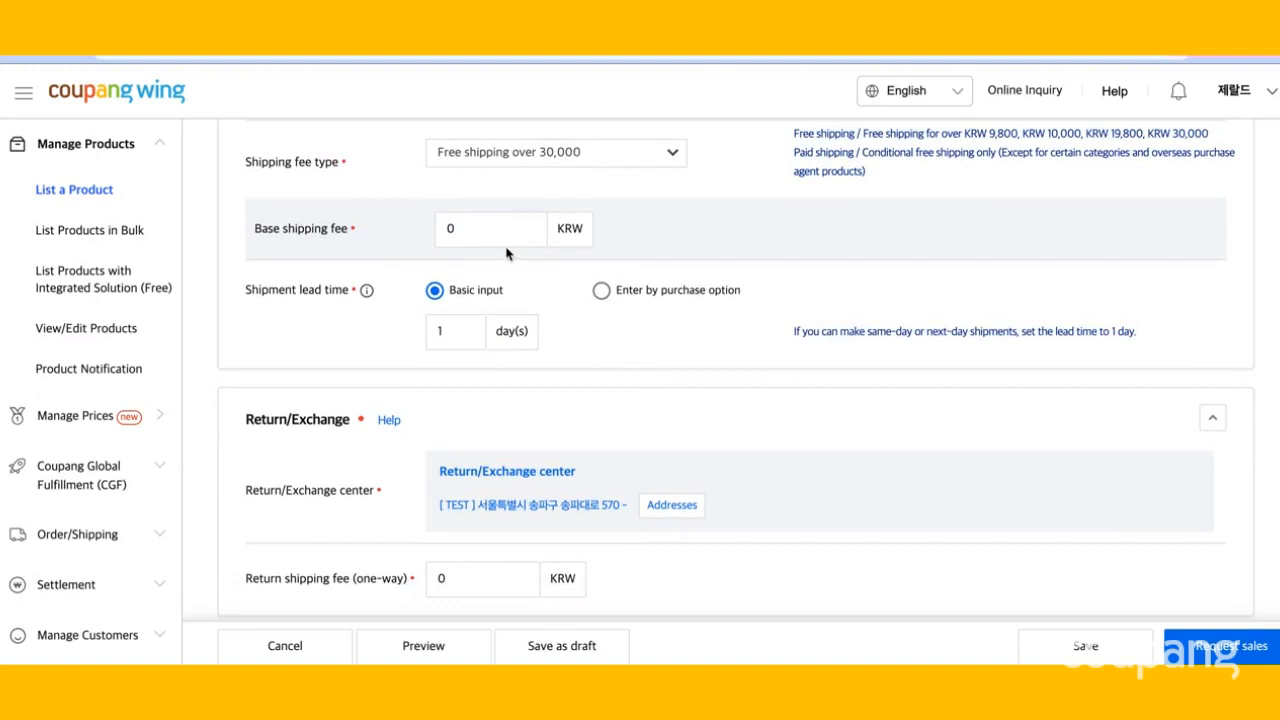
pyautogui.click(469, 236)
pyautogui.press('BackSpace')
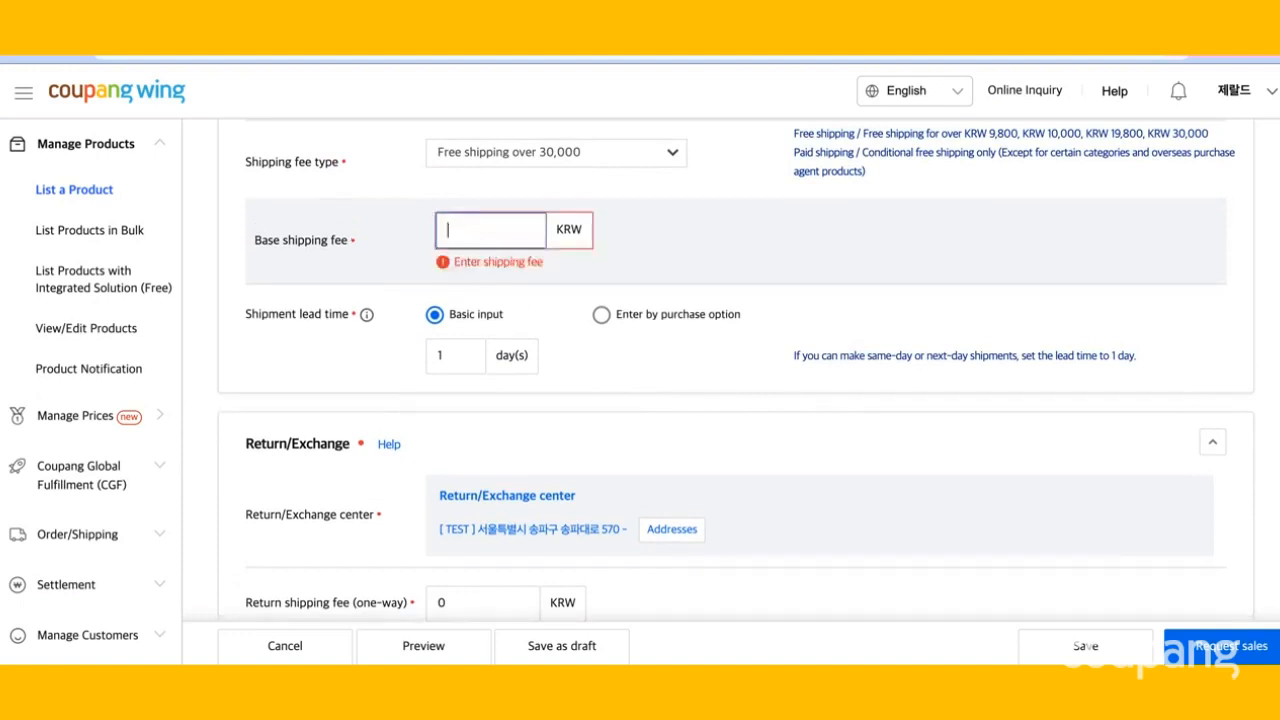
pyautogui.write('2900')
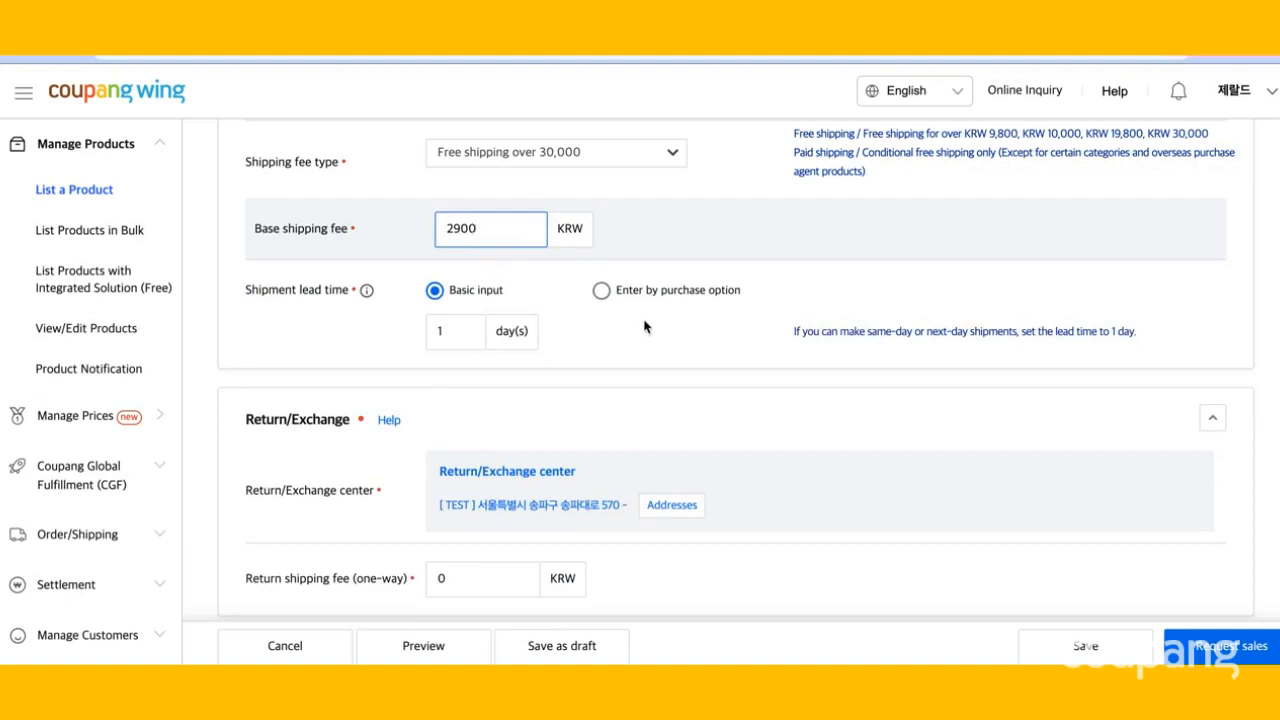
pyautogui.click(663, 339)
# Step: Select test center 6 as the return/exchange center and set the one-way return shipping fee to 2,900 KRW
pyautogui.scroll(-1, 663, 339)
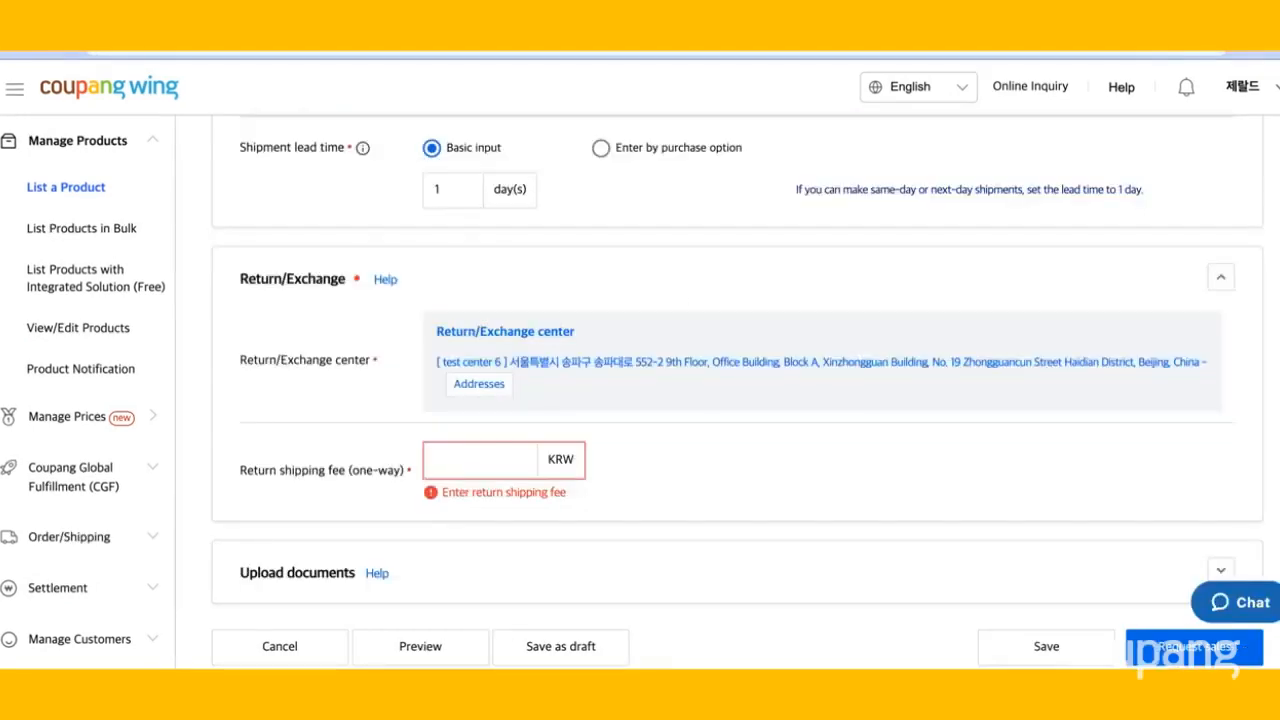
pyautogui.click(485, 392)
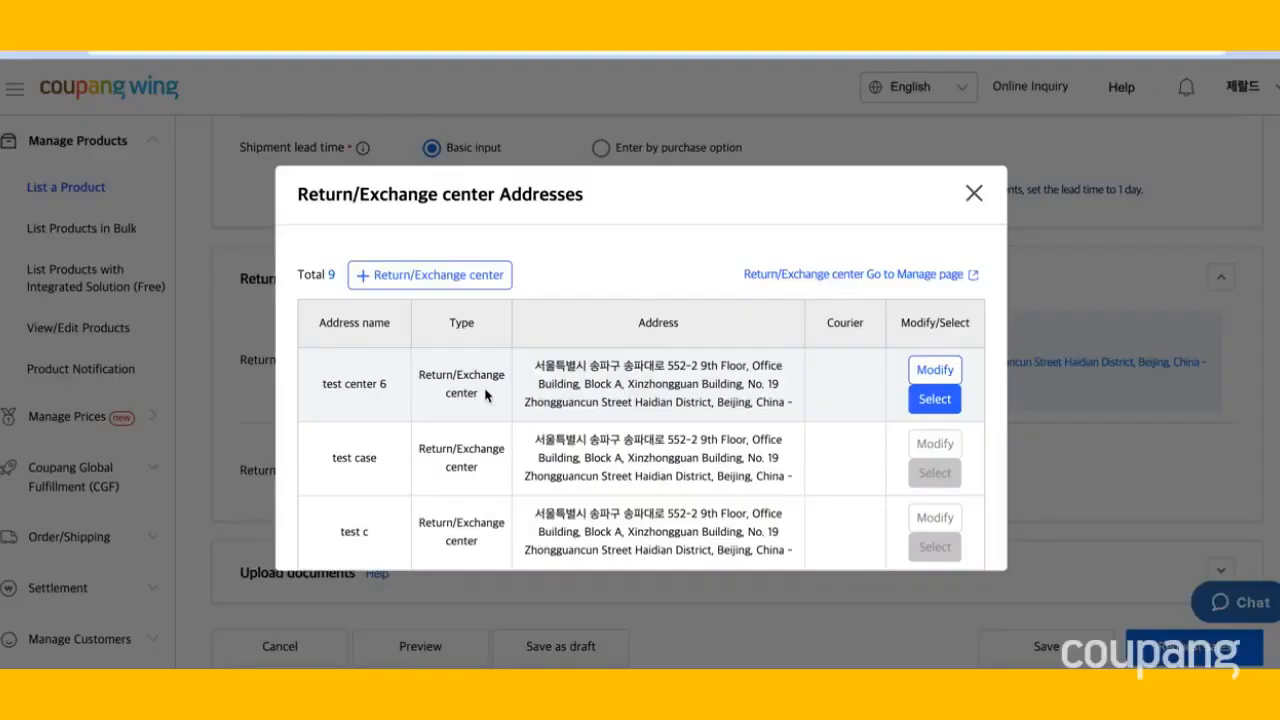
pyautogui.click(935, 399)
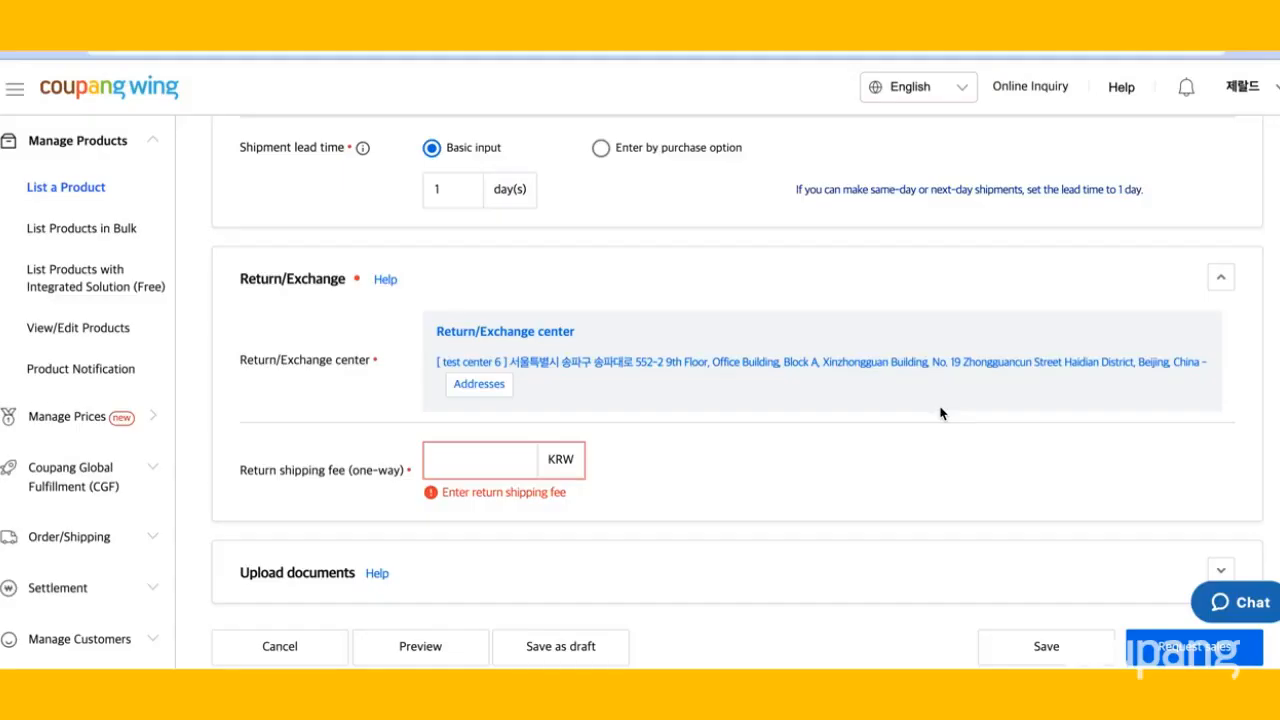
pyautogui.click(507, 469)
pyautogui.write('2900')
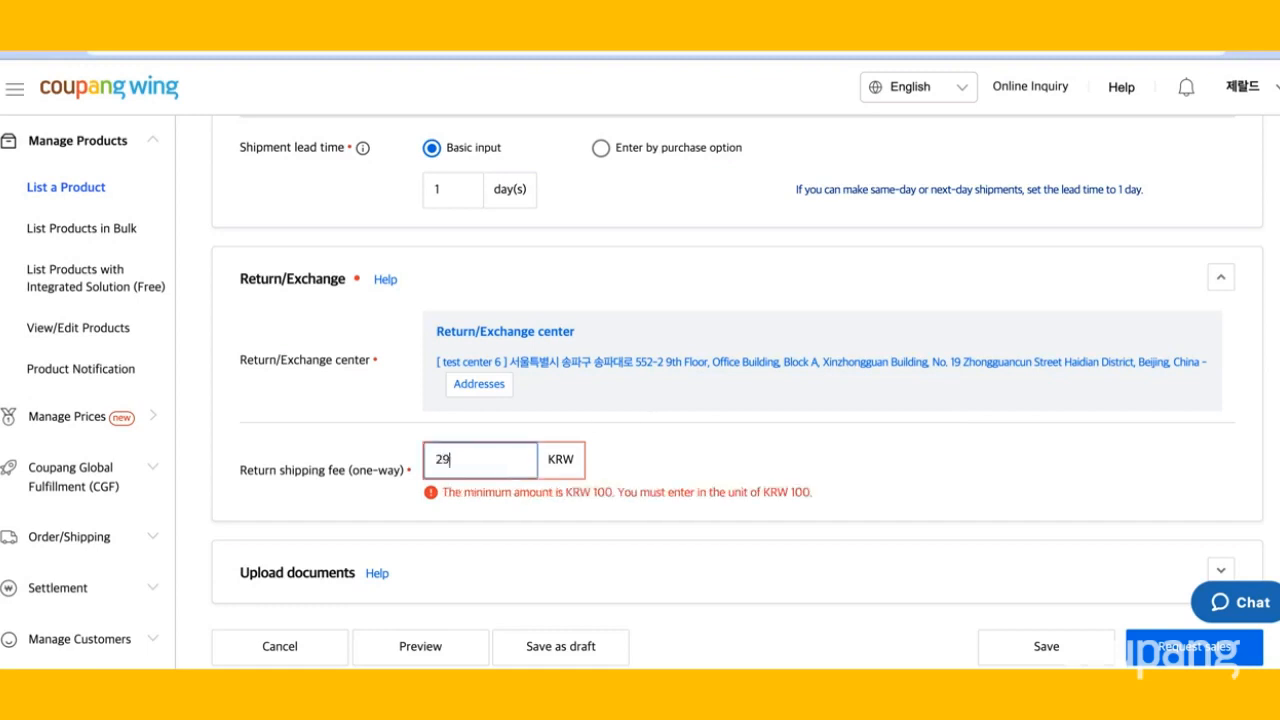
# Step: Preview the Plain hair brush product page, review its price, options, product notice and detailed description, and close the preview
pyautogui.scroll(-2, 506, 540)
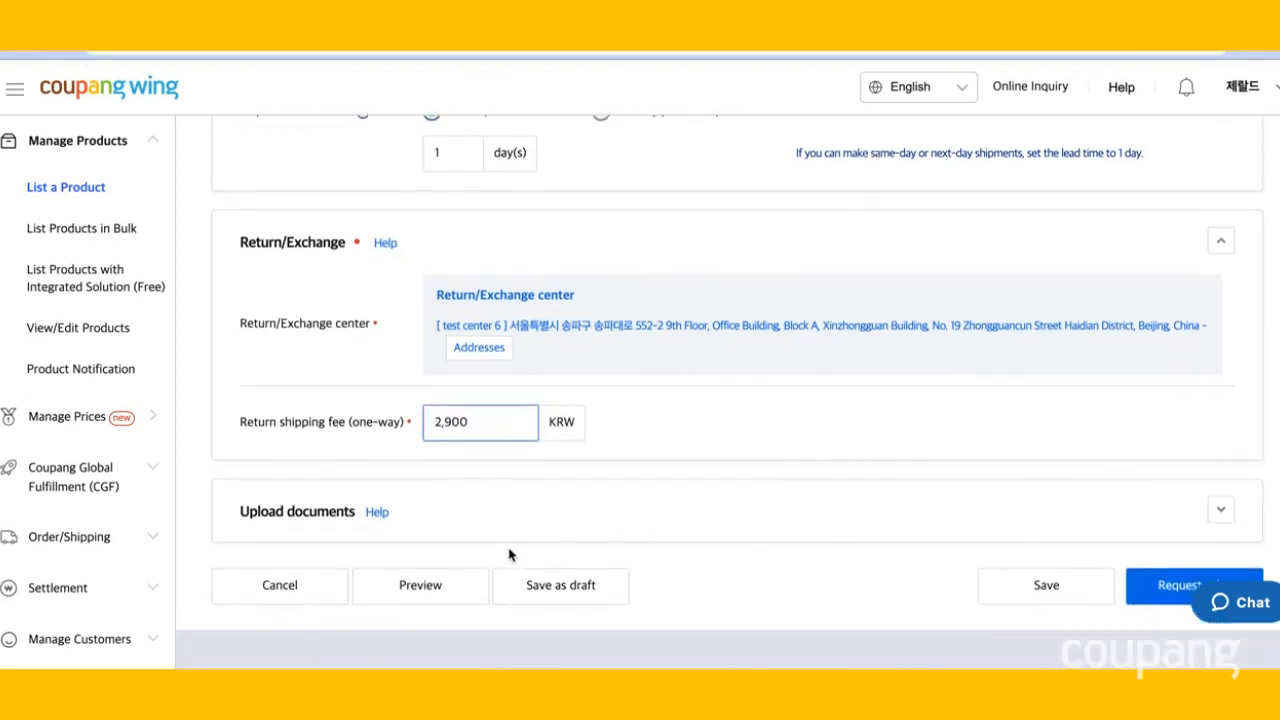
pyautogui.click(420, 563)
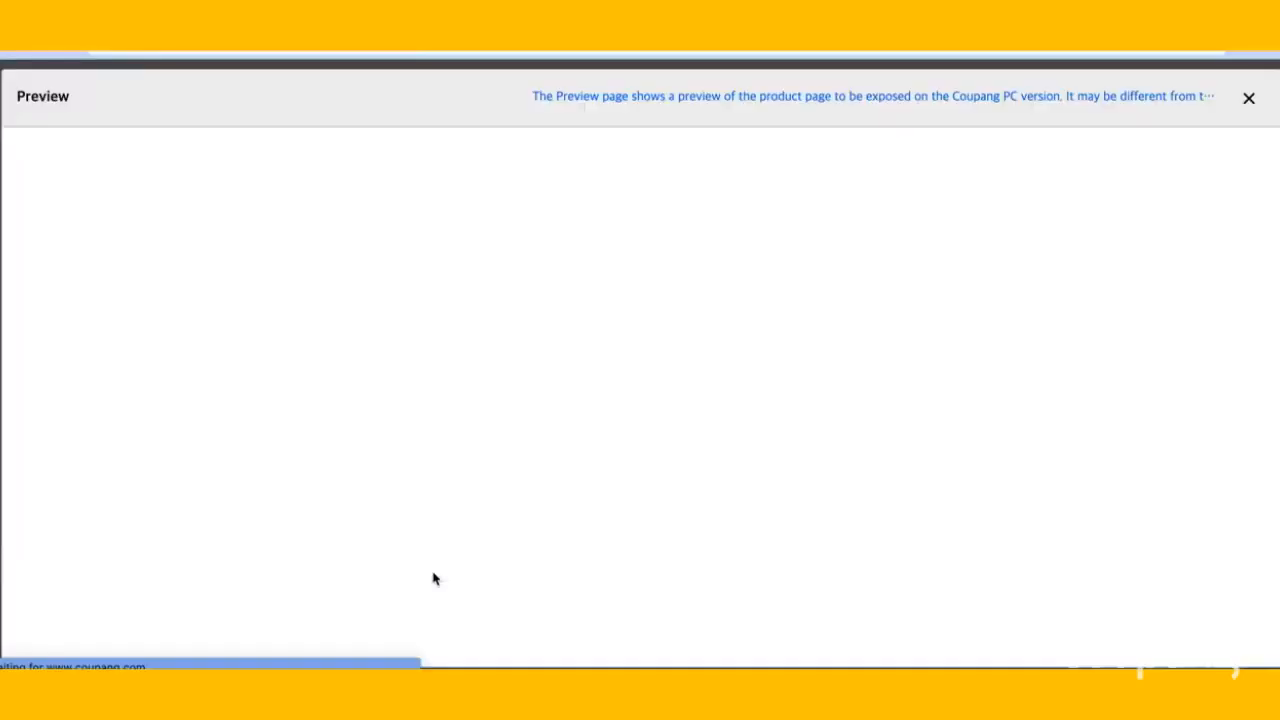
pyautogui.scroll(-2, 677, 530)
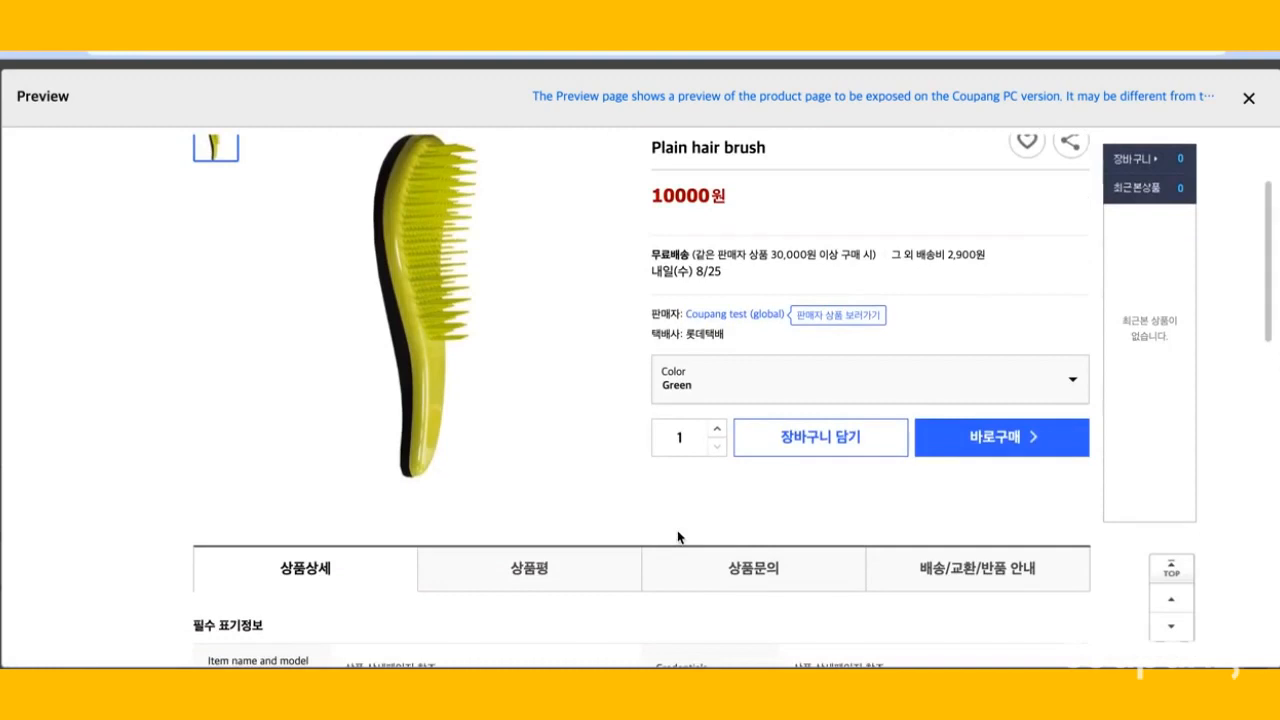
pyautogui.scroll(-2, 677, 537)
pyautogui.scroll(-4, 677, 537)
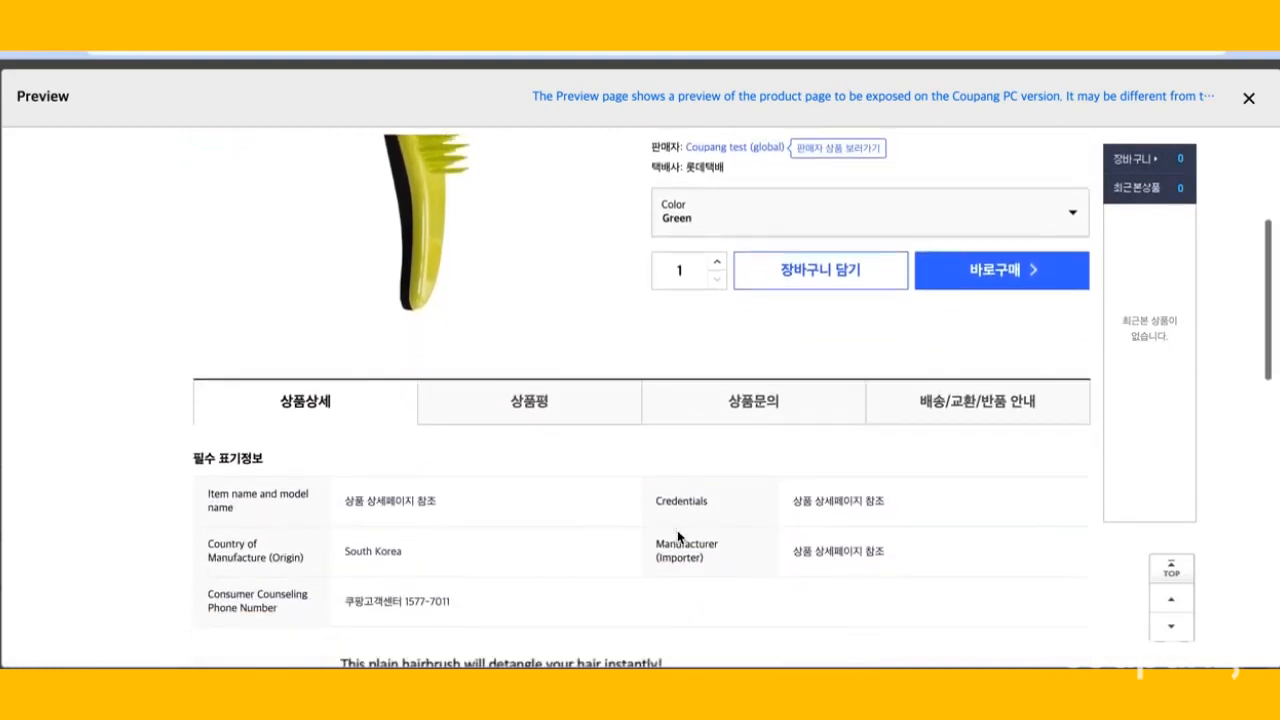
pyautogui.scroll(-3, 677, 537)
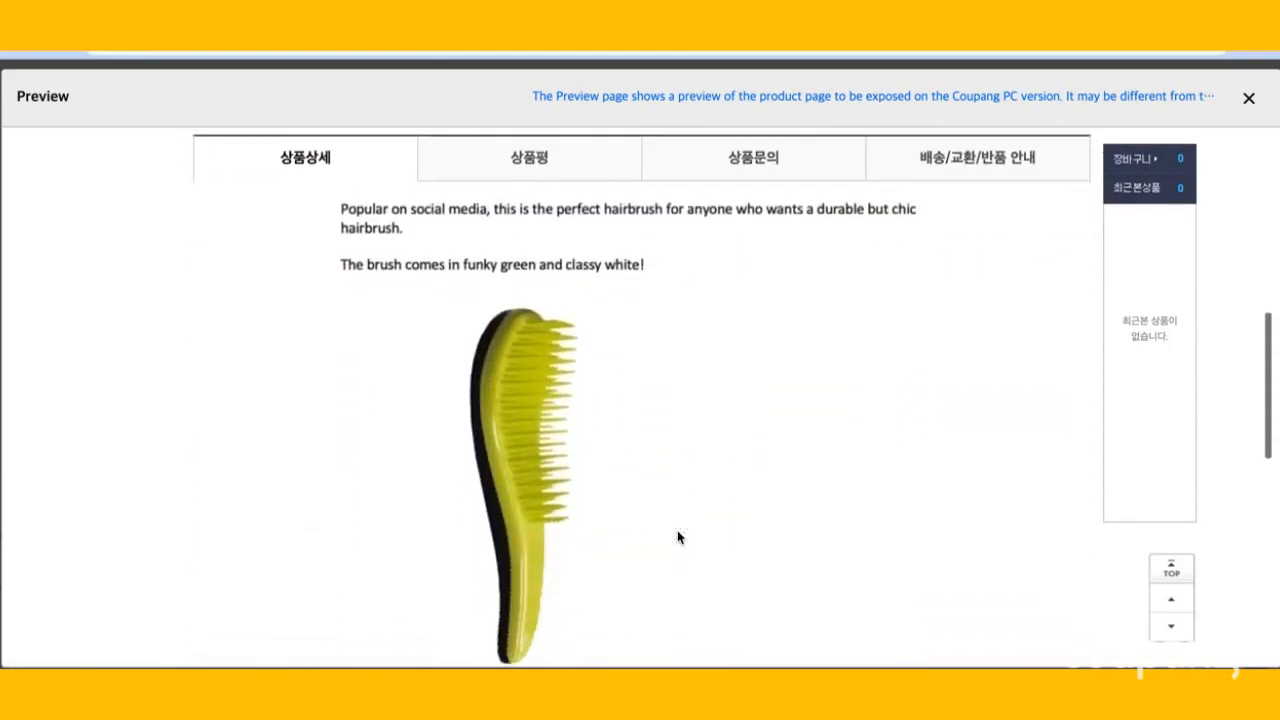
pyautogui.click(1246, 99)
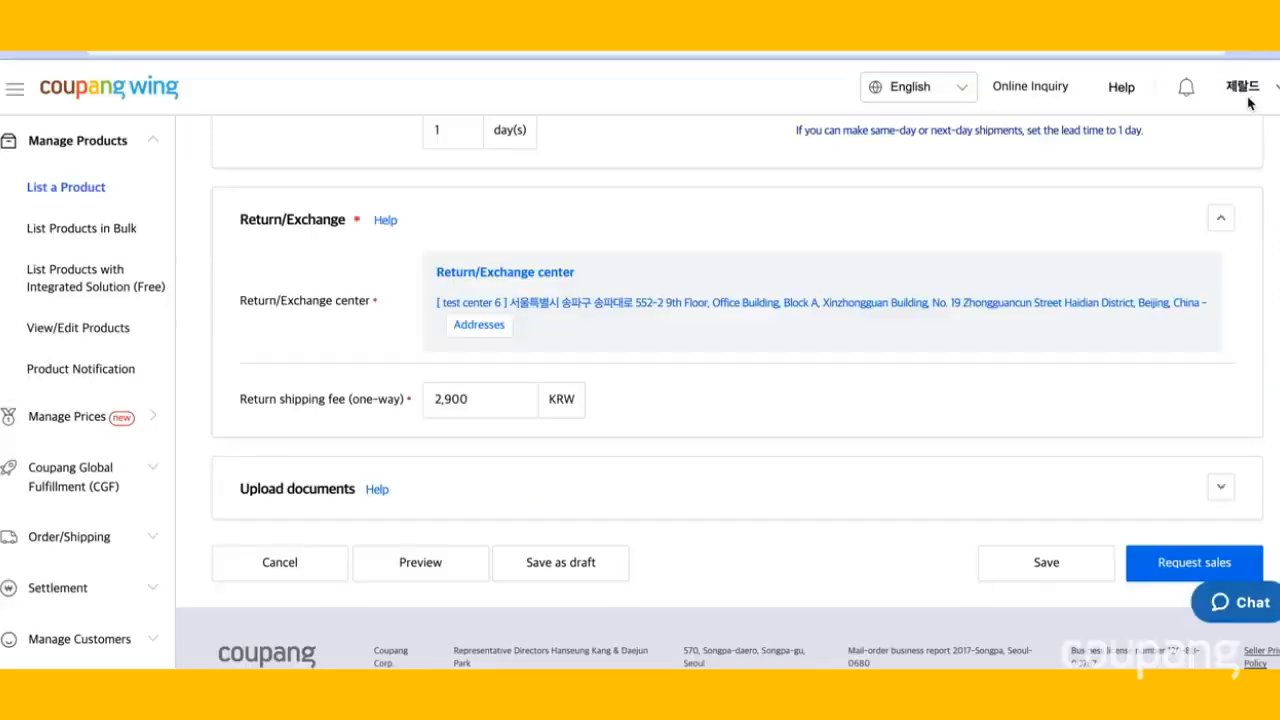
# Step: Request sales approval for the hair brush listing, confirm the request, and open the product list
pyautogui.scroll(-1, 1130, 467)
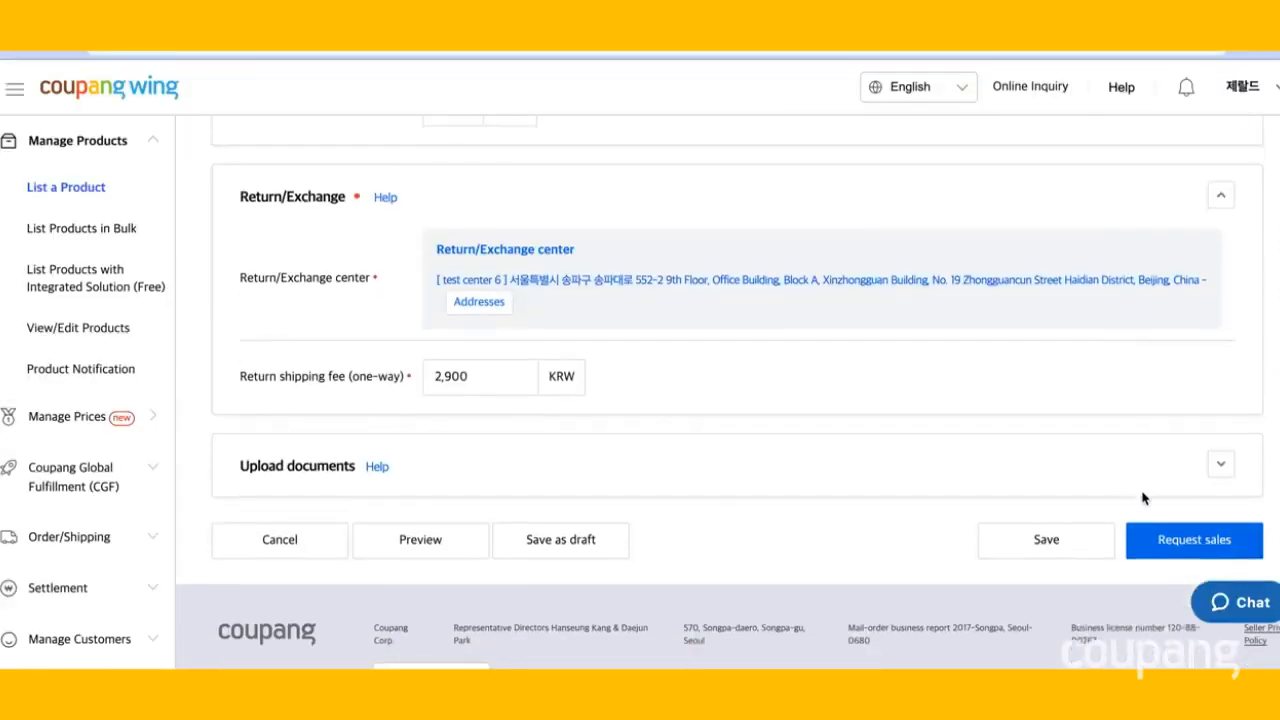
pyautogui.click(1168, 541)
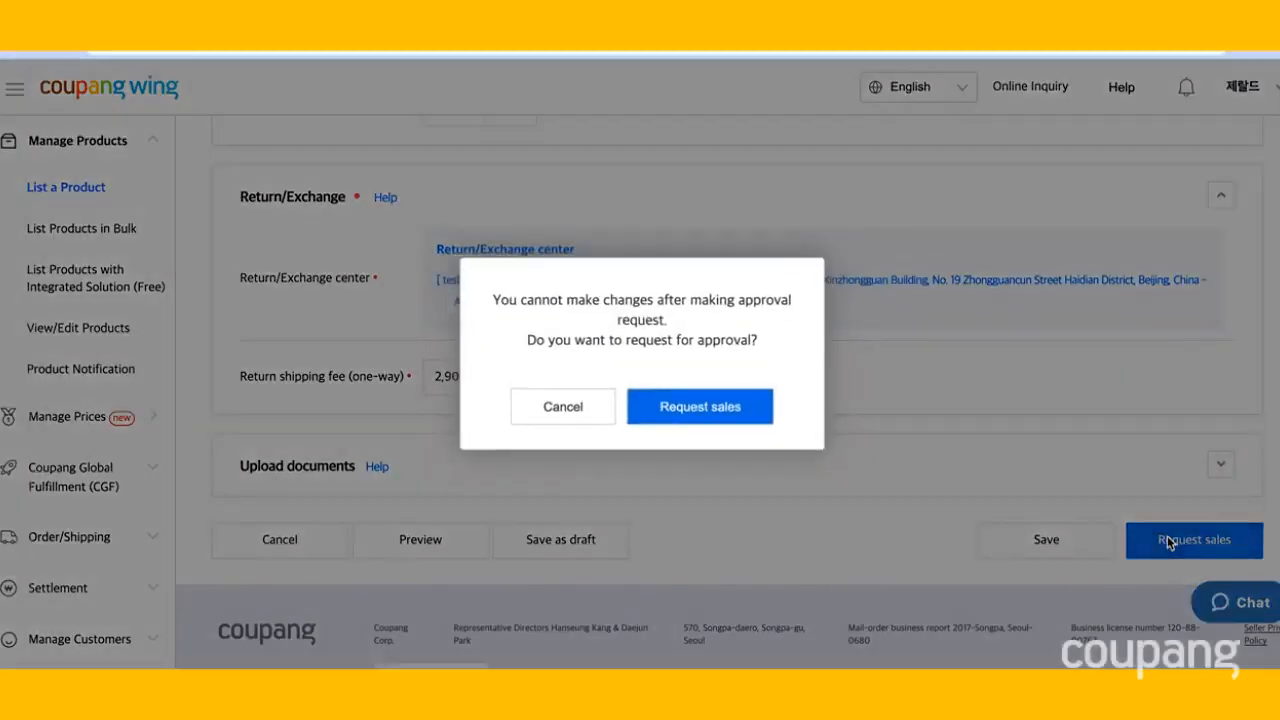
pyautogui.click(669, 417)
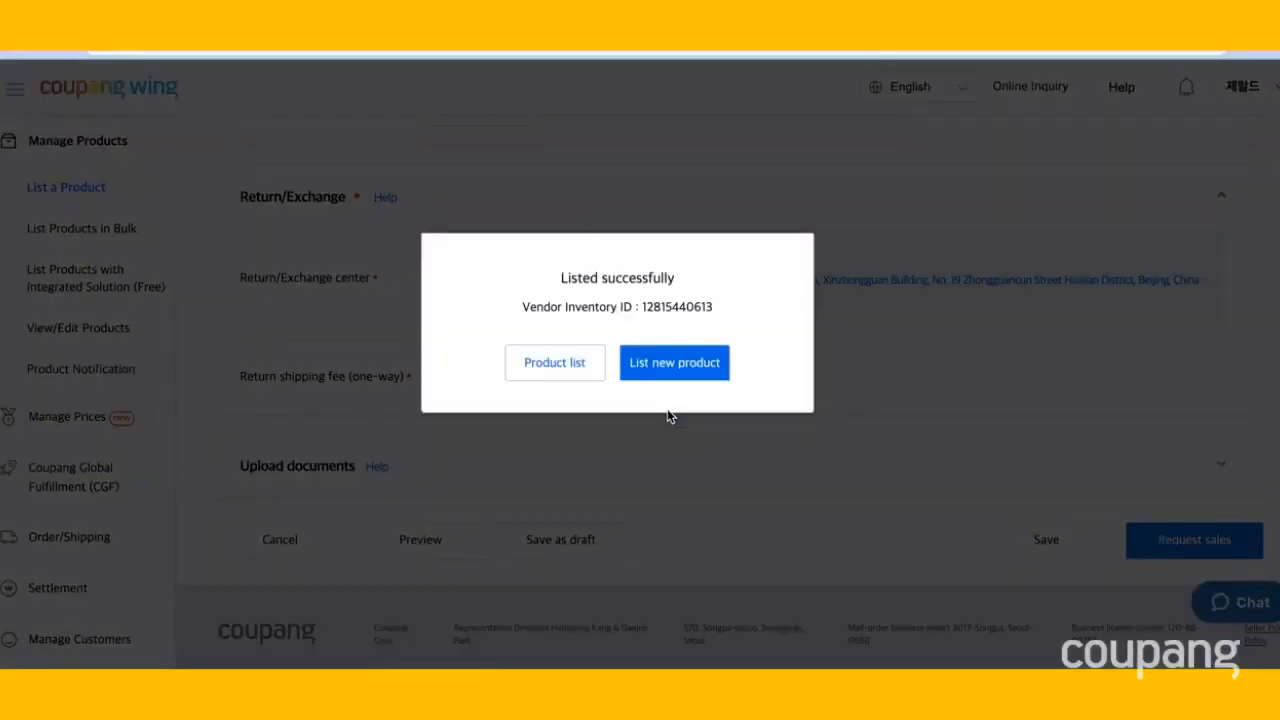
pyautogui.click(584, 372)
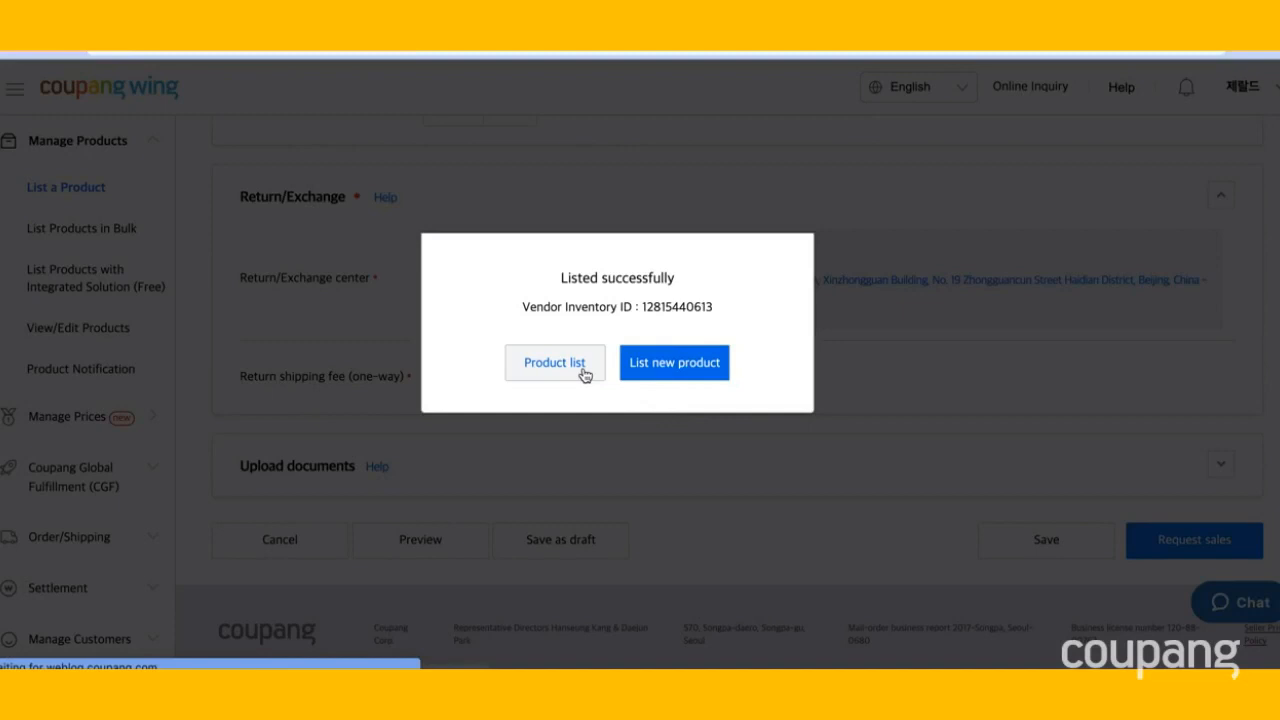